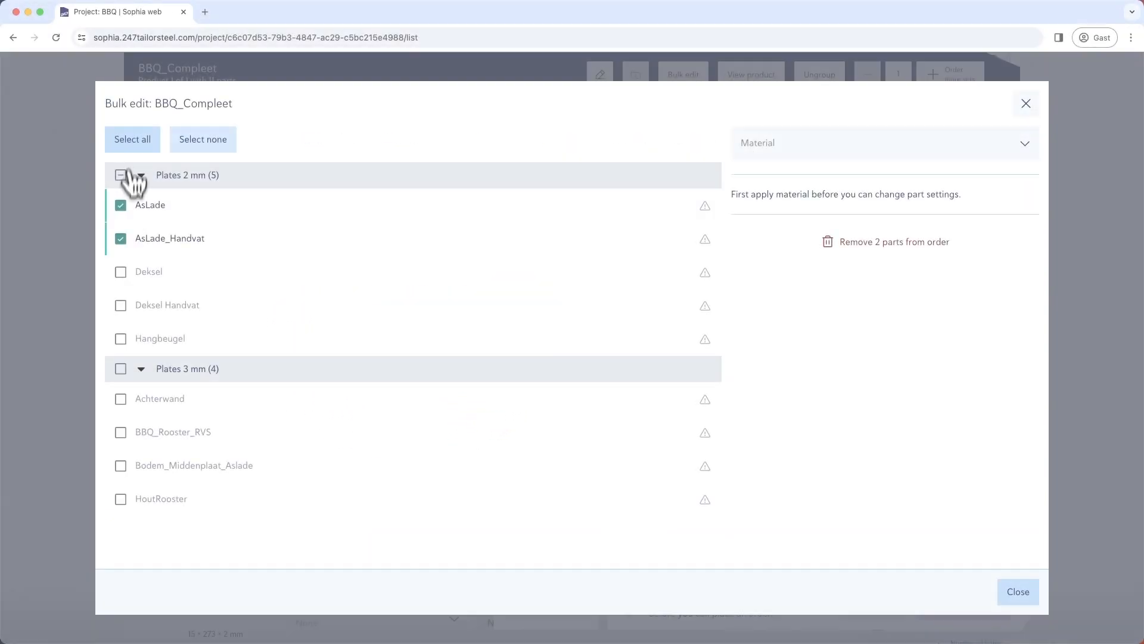
Select all parts of BBQ_Compleet for bulk editing and choose a material for them.
left_click(132, 139)
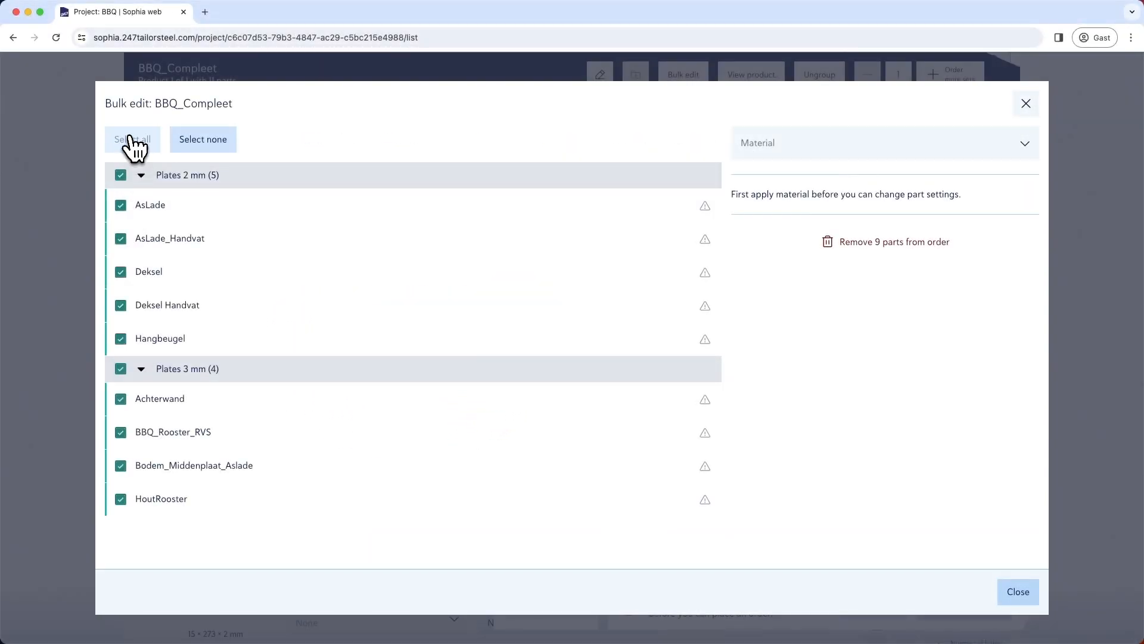
left_click(823, 148)
left_click(821, 173)
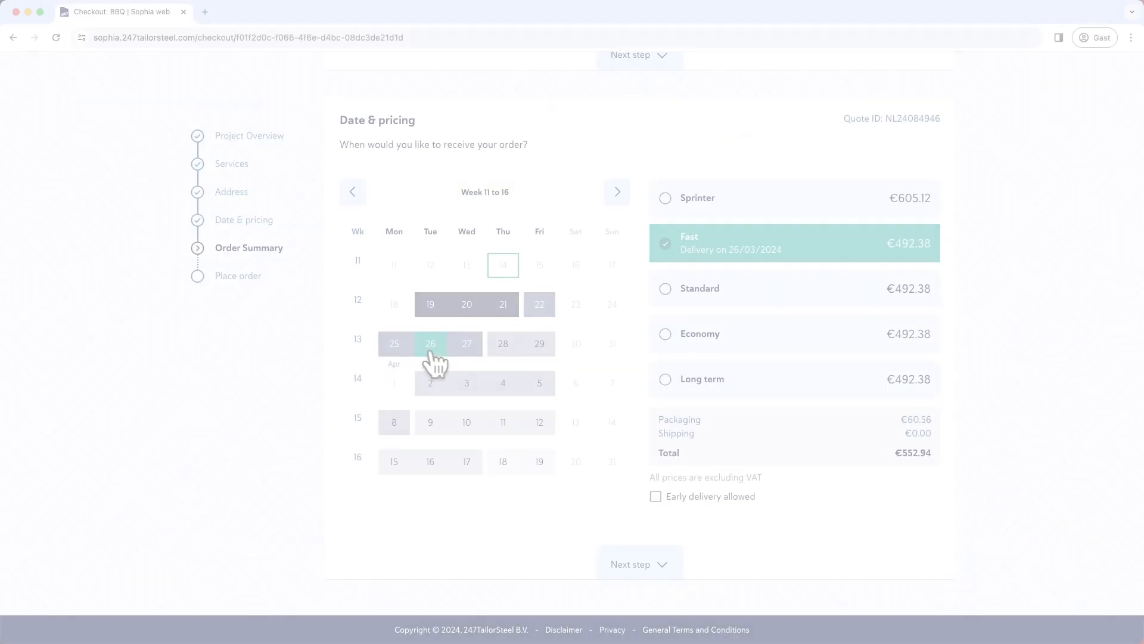
Try 28/03/2024 as the order's delivery date and switch the choice to 19 March.
left_click(504, 348)
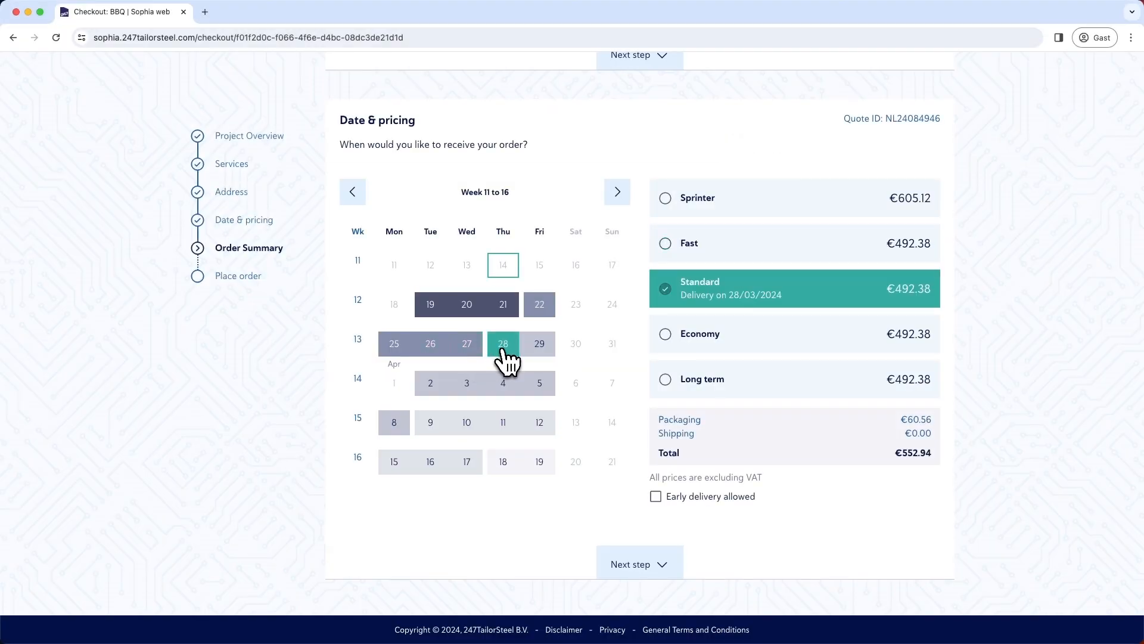
left_click(430, 305)
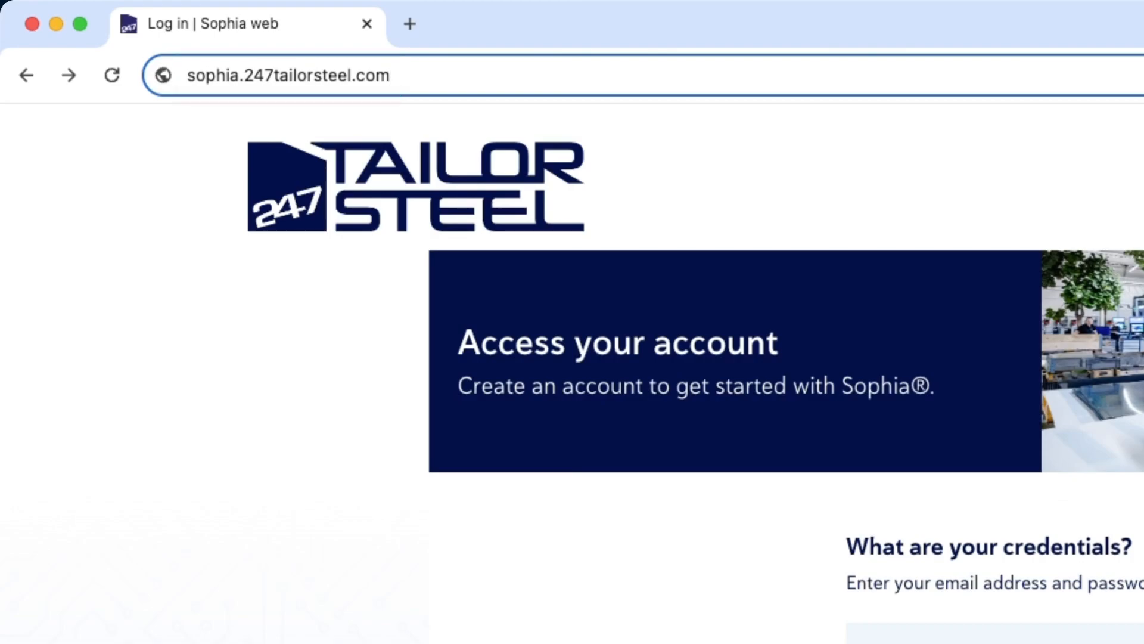
Open sophia.247tailorsteel.com and log in with the account's email address and password.
key("Return")
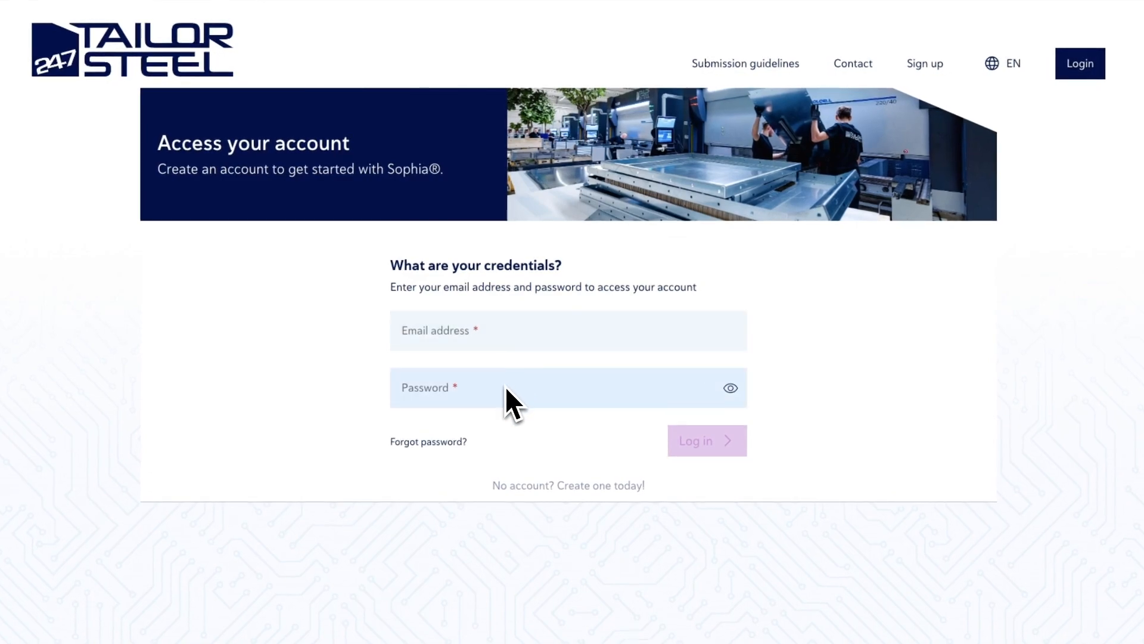
left_click(443, 442)
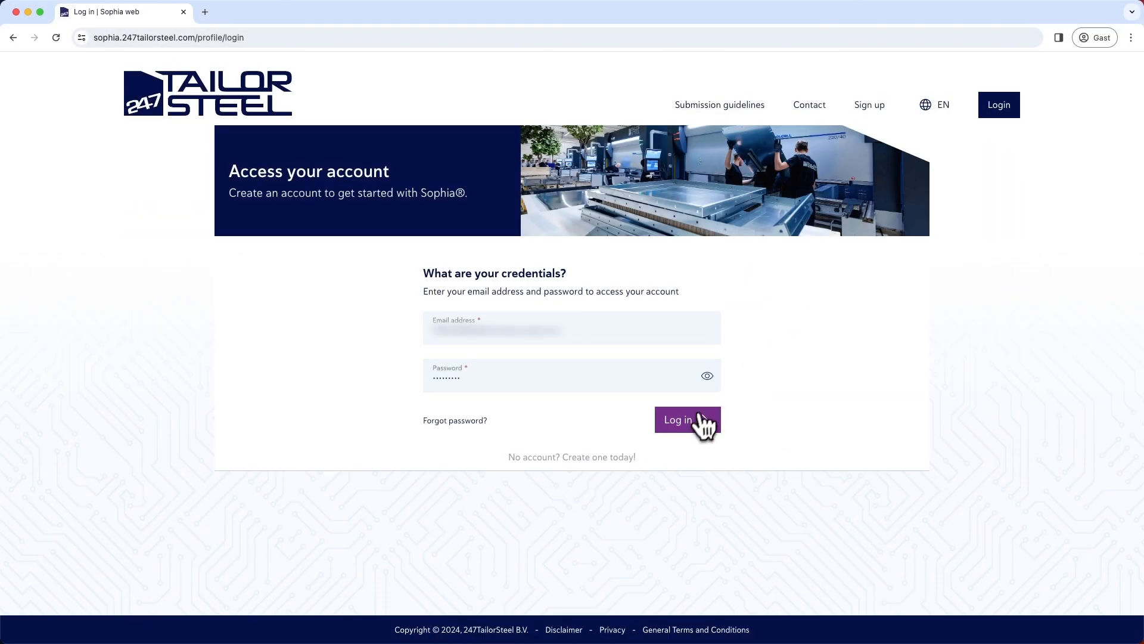
left_click(704, 425)
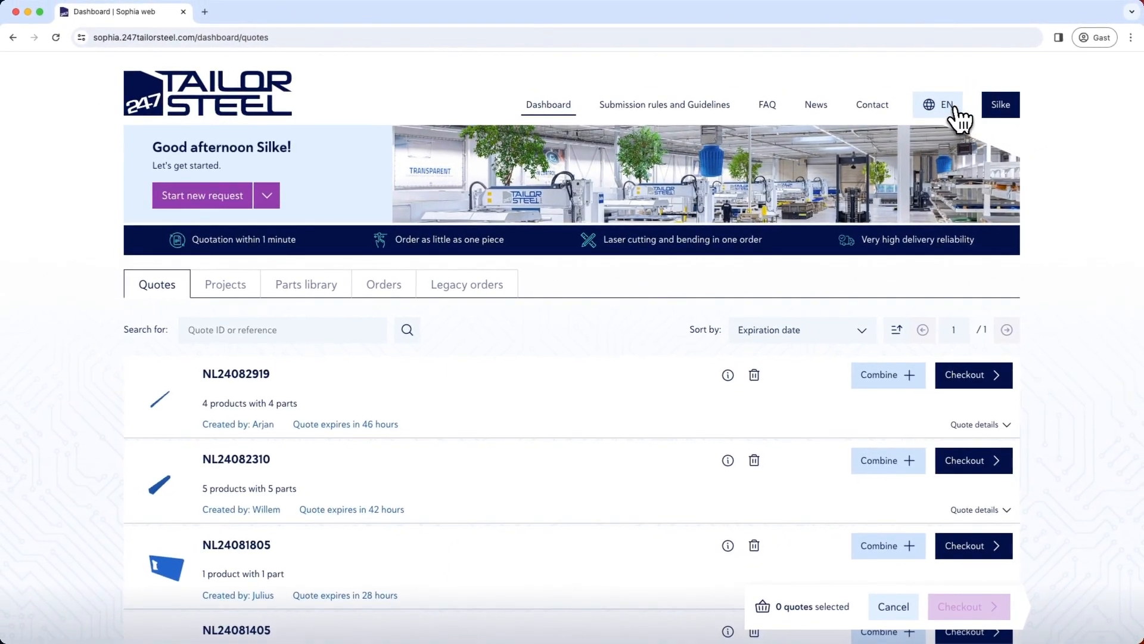
left_click(954, 109)
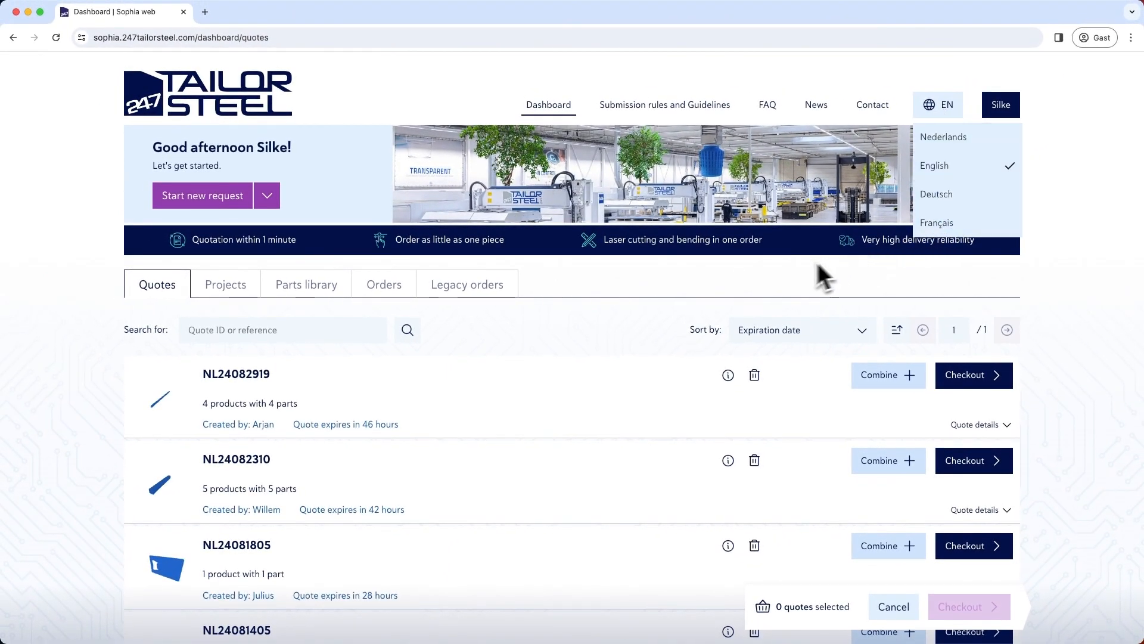
left_click(785, 267)
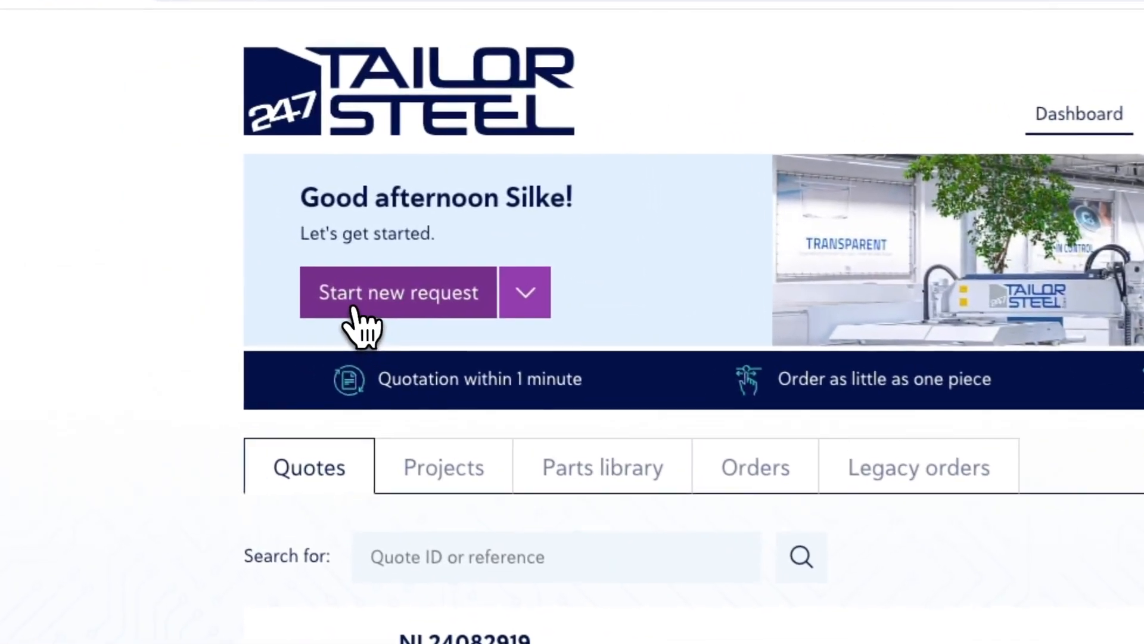
Start a new request with Flessenopener groot.DXF, name the project "Bottle opener" and continue to configuring the design.
left_click(181, 201)
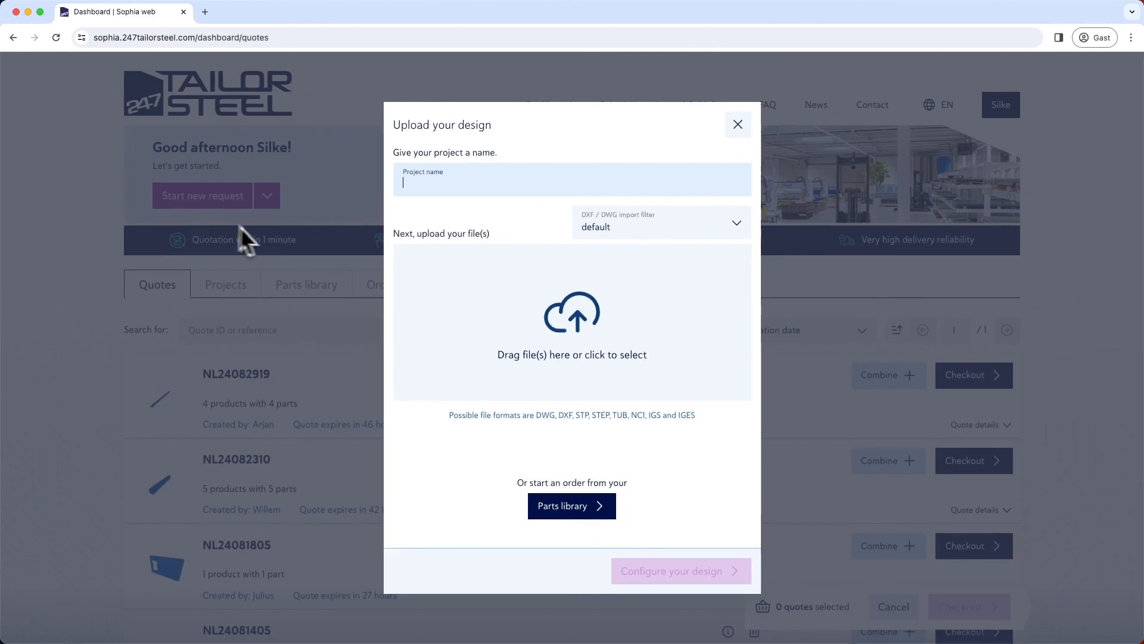
left_click(441, 285)
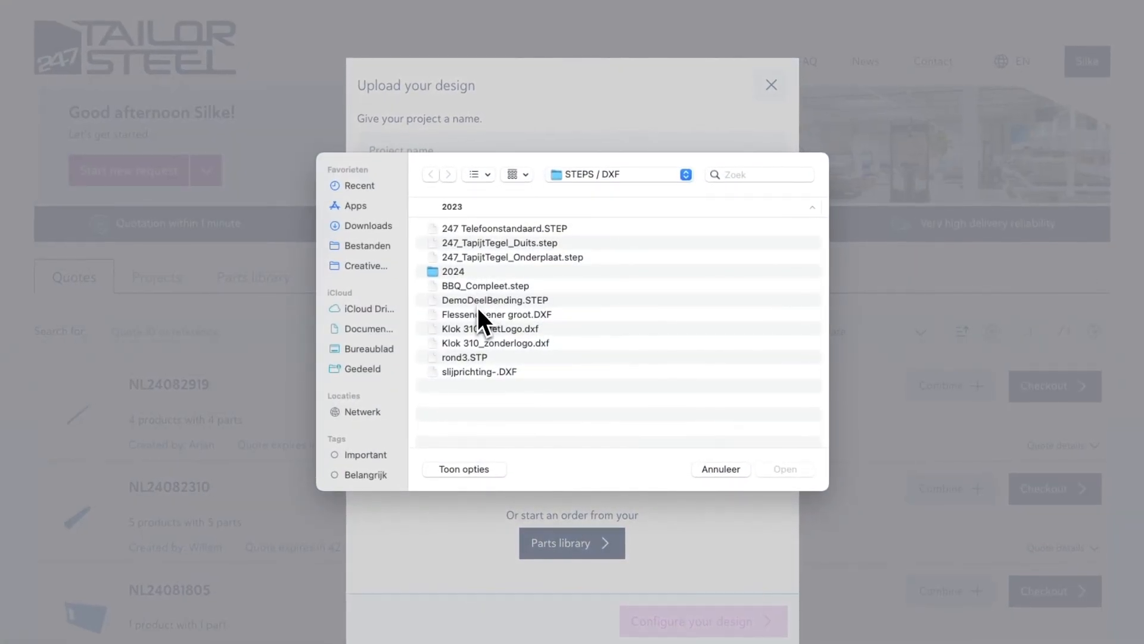
left_click(528, 316)
left_click(781, 468)
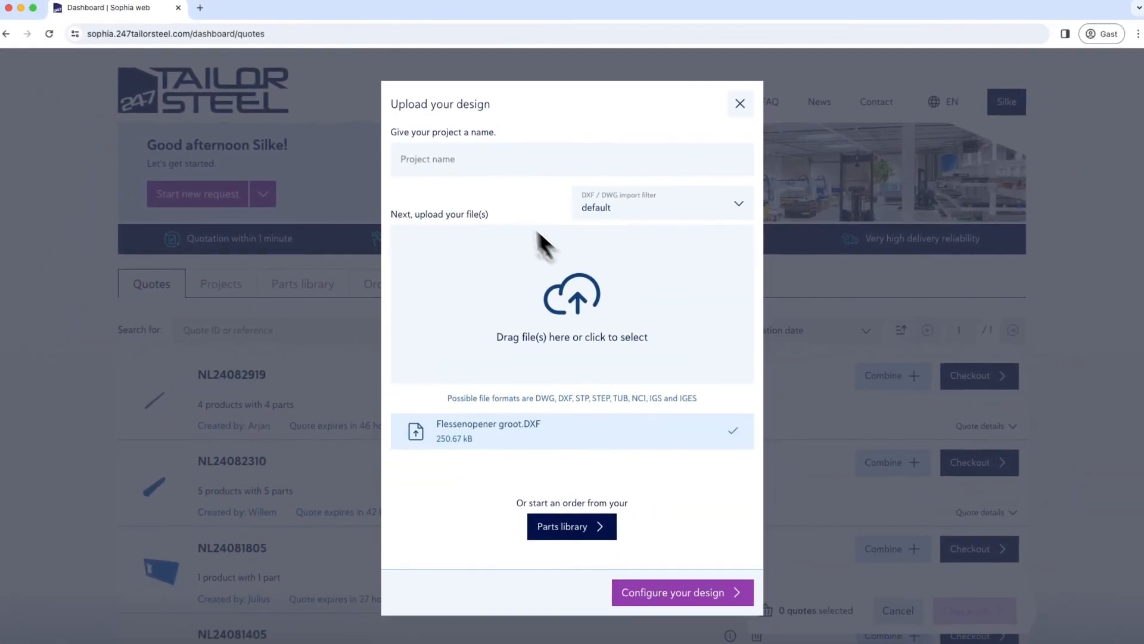
left_click(448, 166)
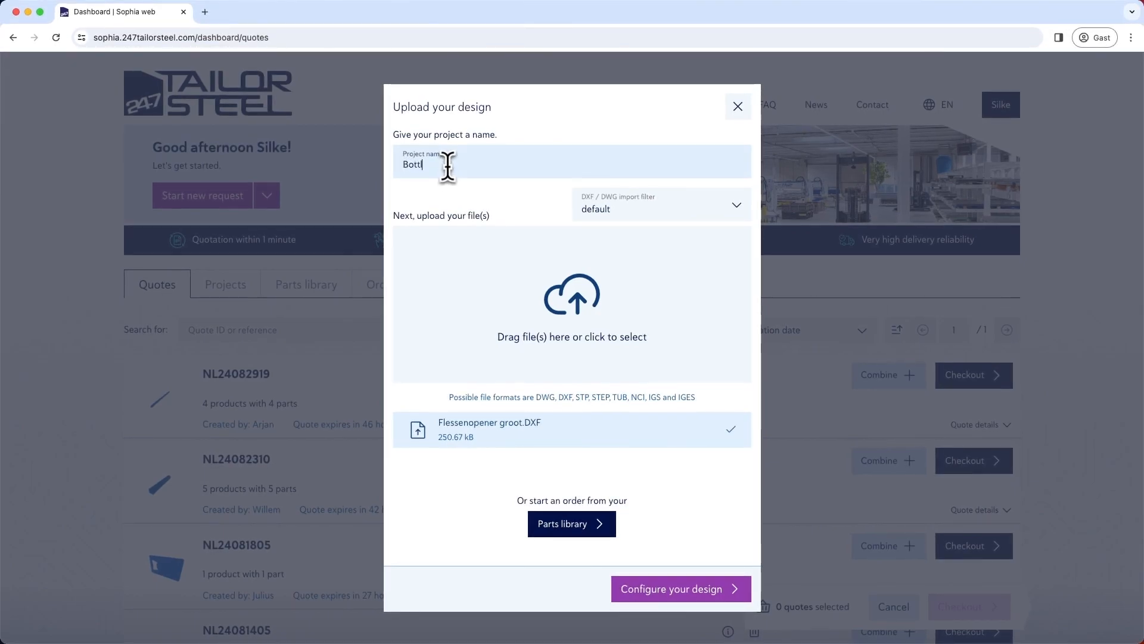
type("Bottle opener")
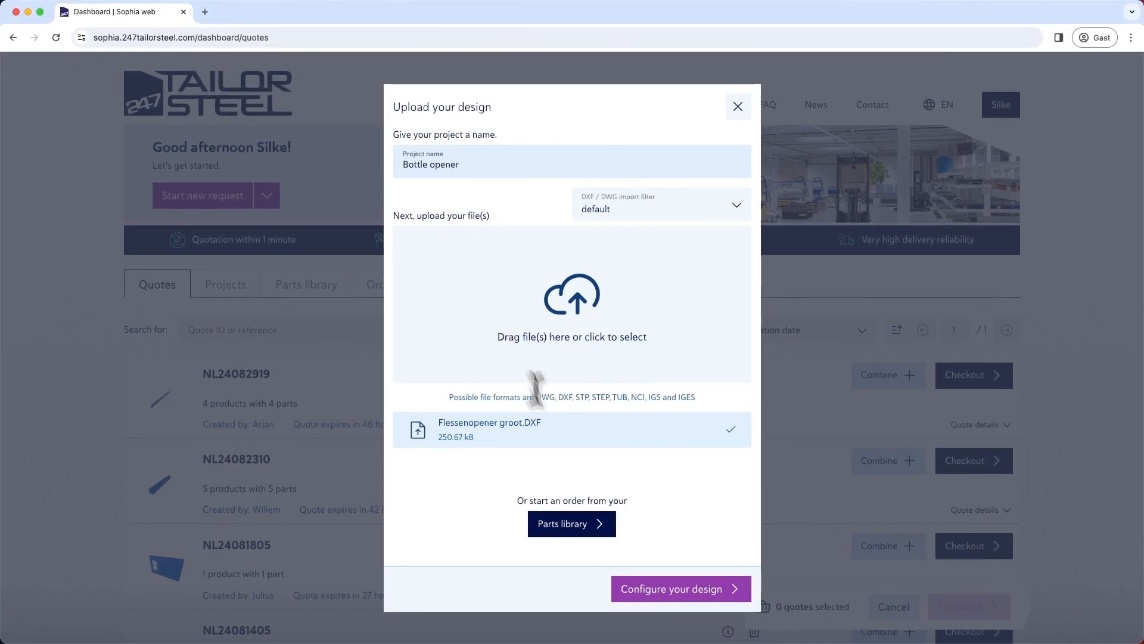
left_click(662, 597)
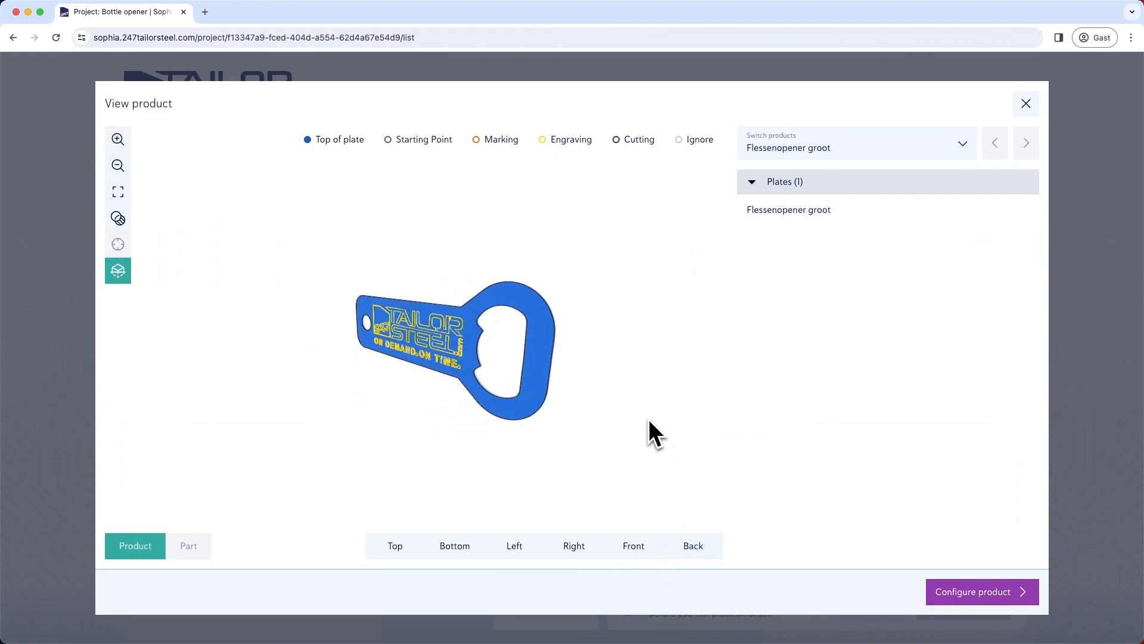
Open the Flessenopener groot plate in the part view and set its material to AISI304L 2B with a thickness of 4 mm.
left_click_drag(646, 409, 554, 346)
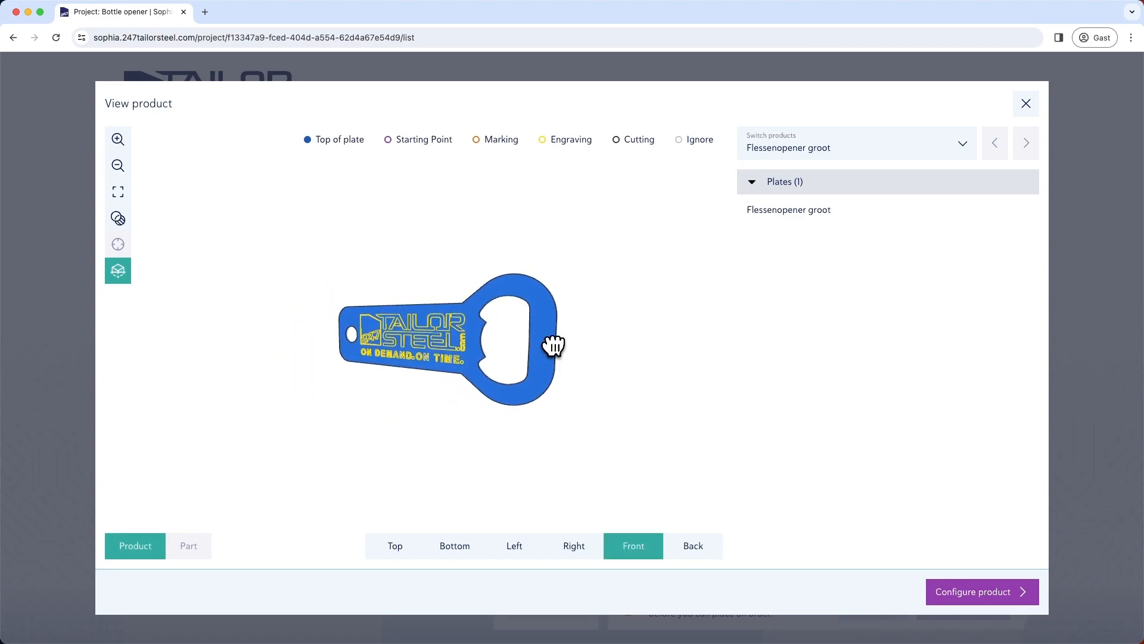
left_click(844, 217)
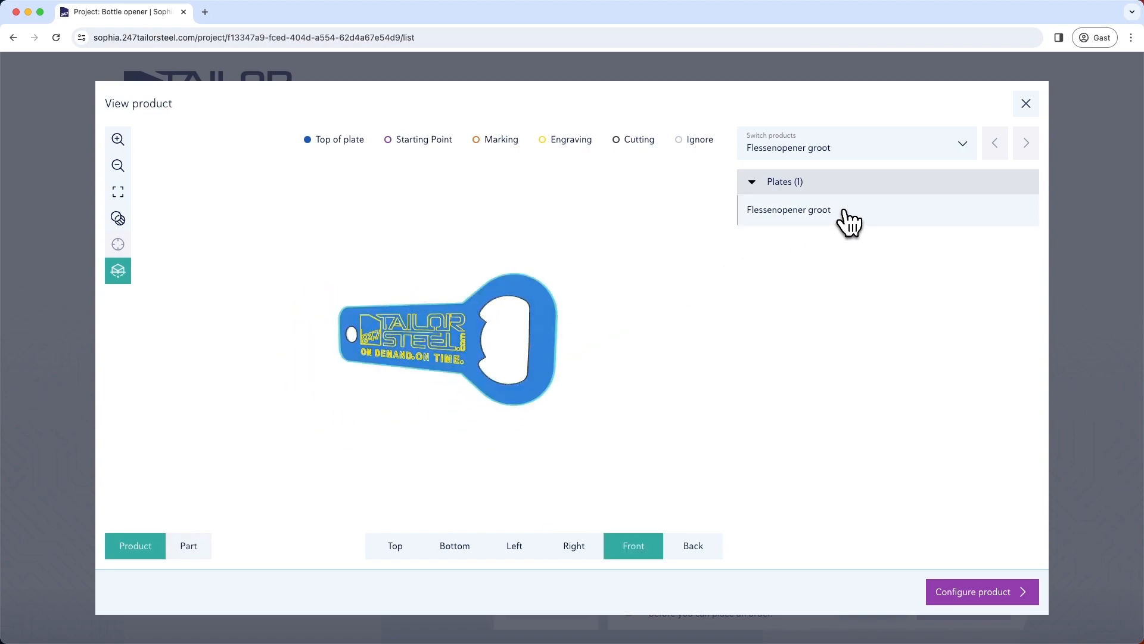
left_click(206, 551)
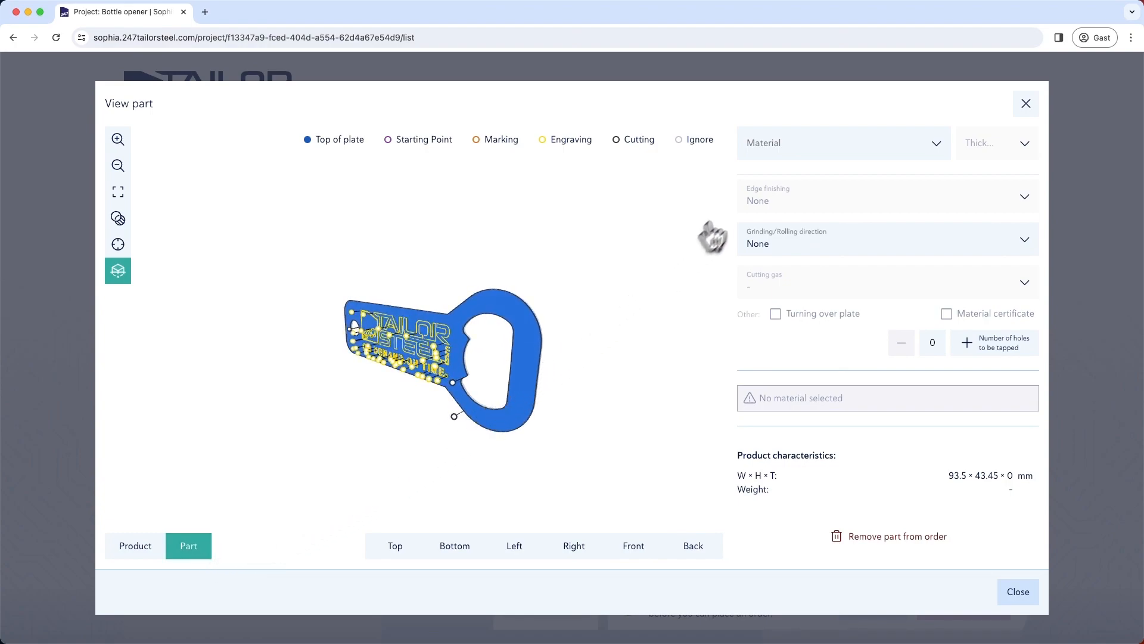
left_click(820, 143)
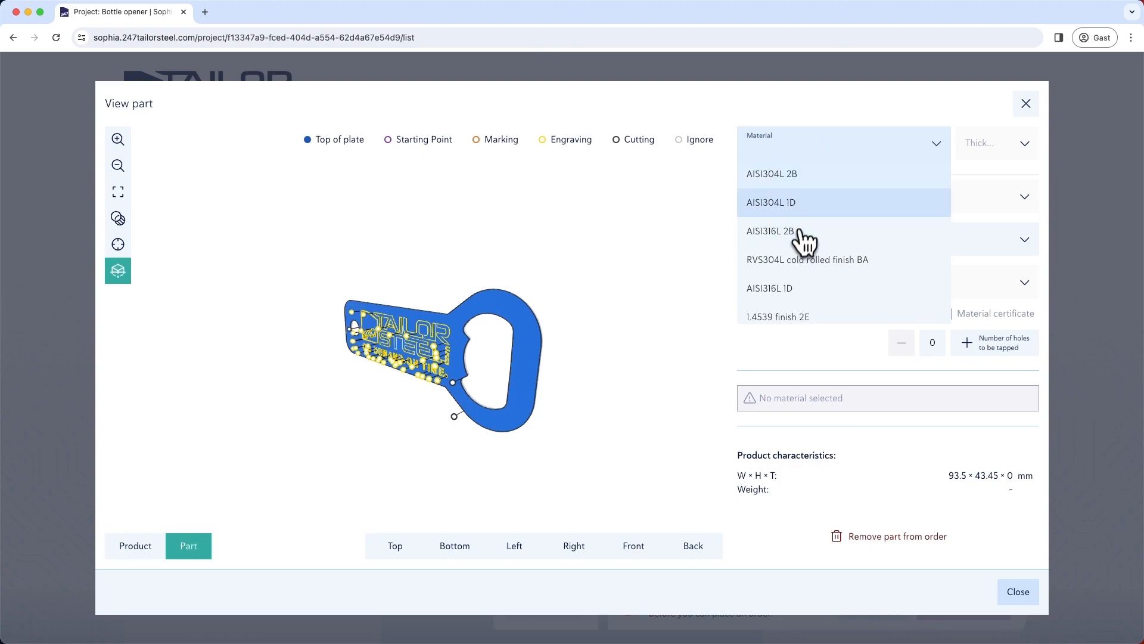
left_click(805, 179)
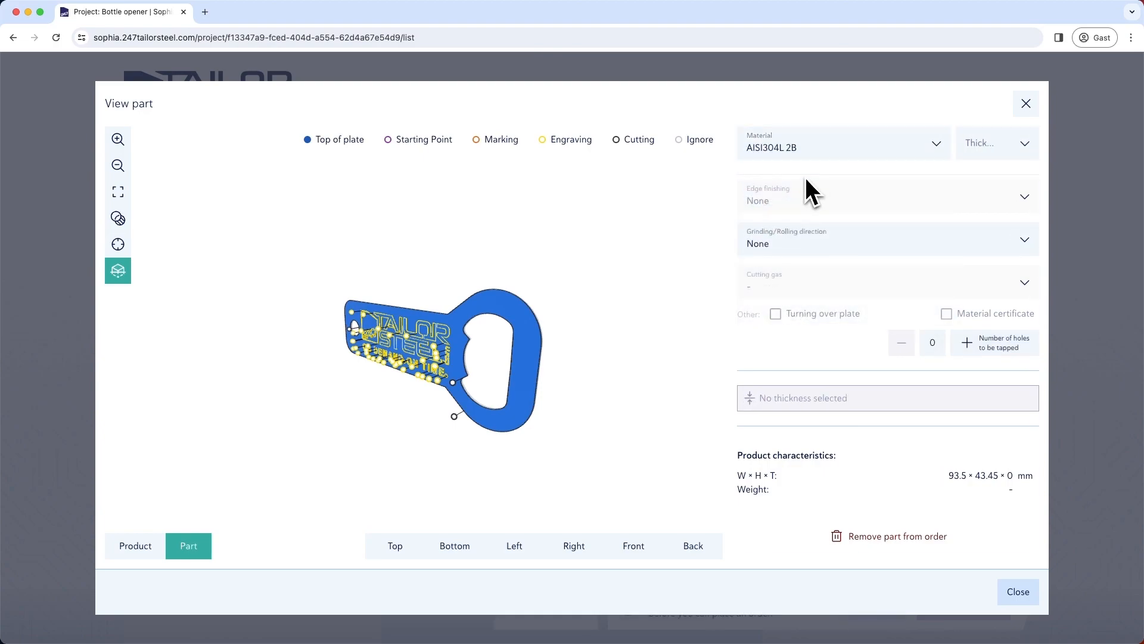
left_click(963, 156)
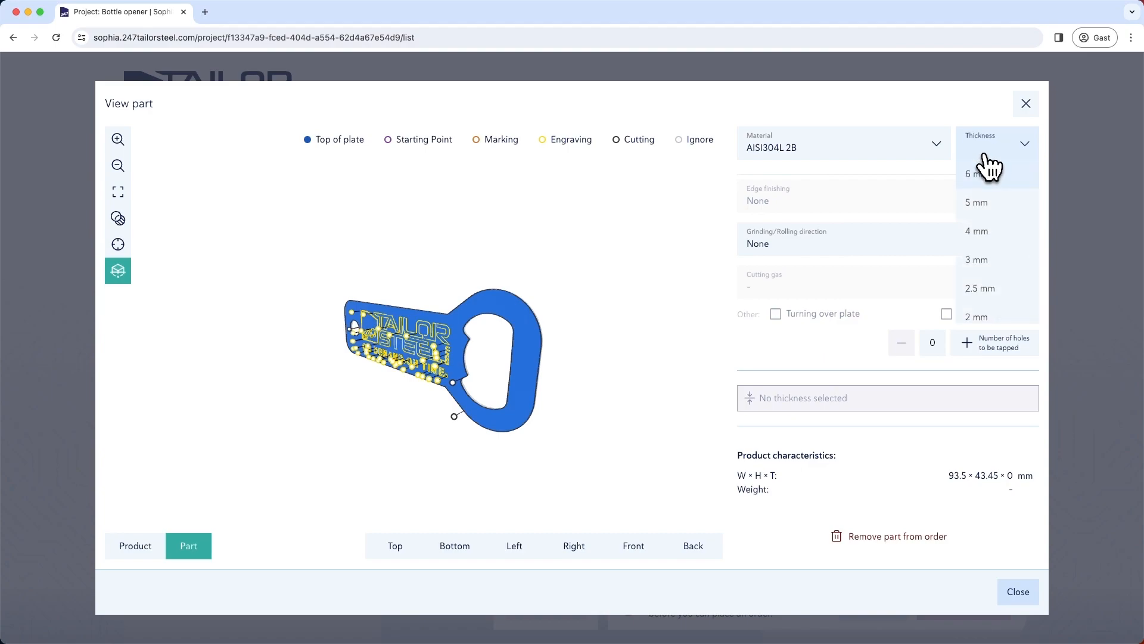
left_click(977, 233)
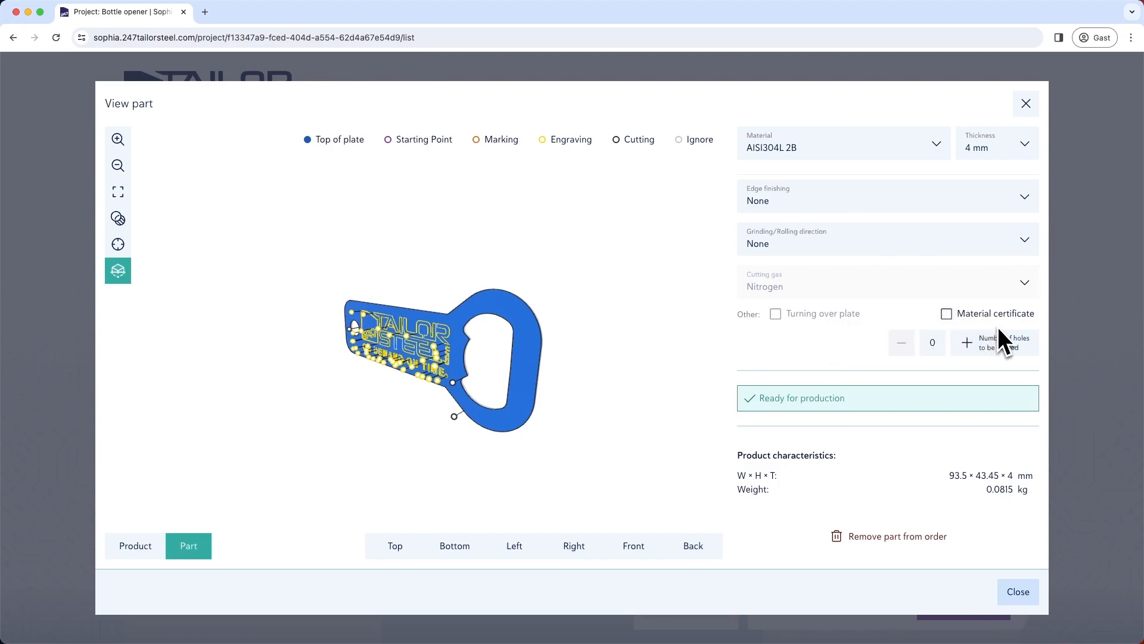
left_click(860, 206)
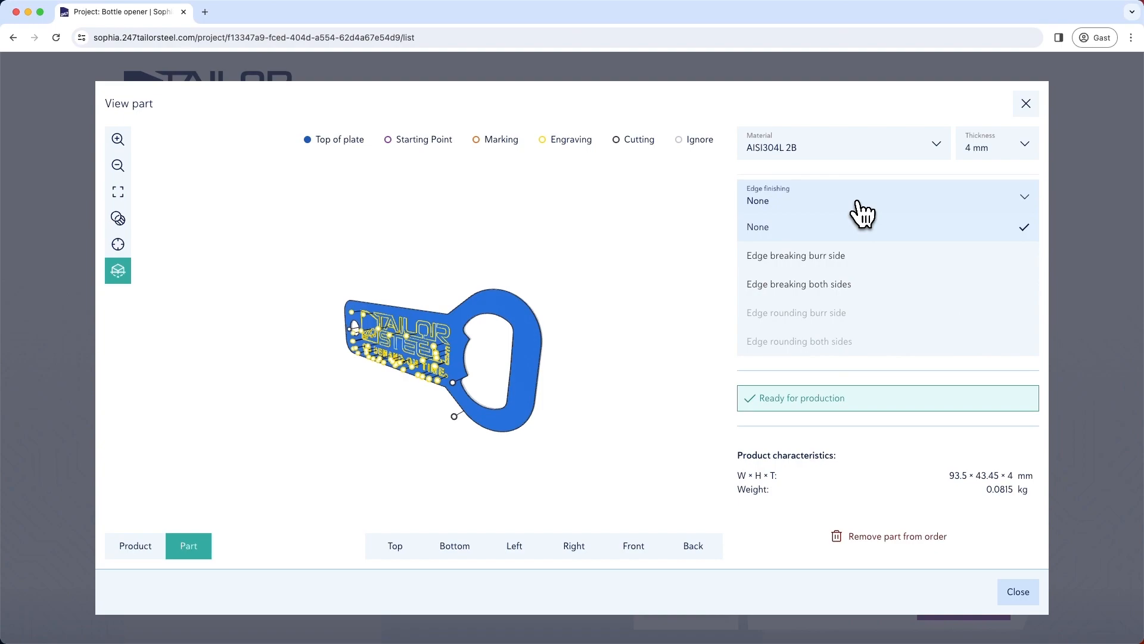
left_click(861, 209)
left_click(849, 247)
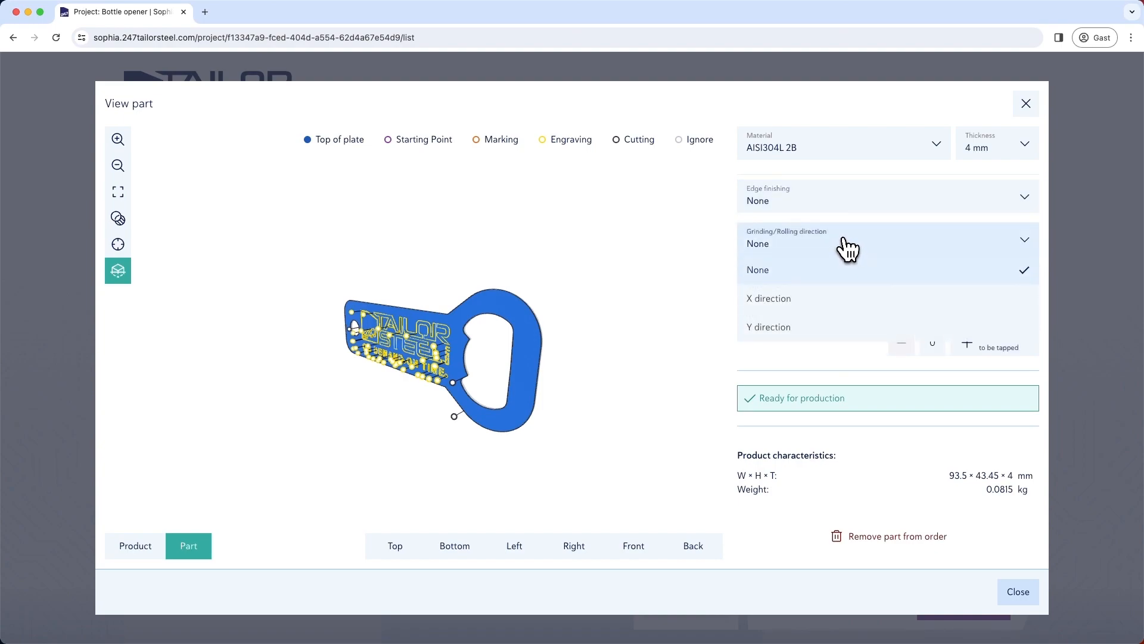
left_click(843, 239)
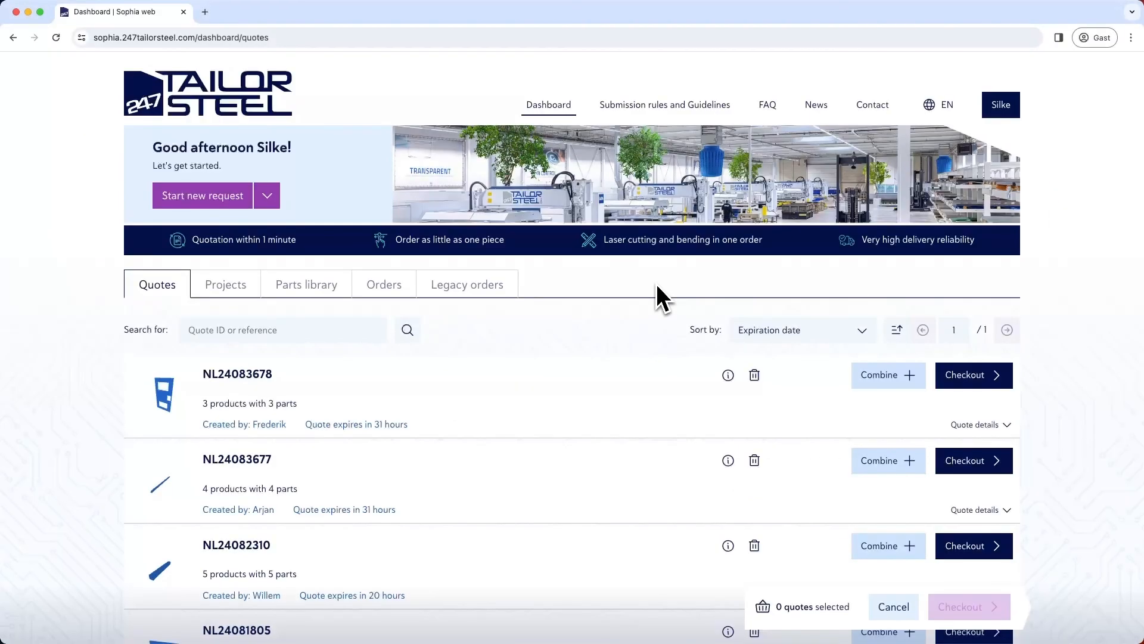
Start a new request with BBQ_Compleet.step, name the project "BBQ" and continue to configuring the design.
left_click(200, 196)
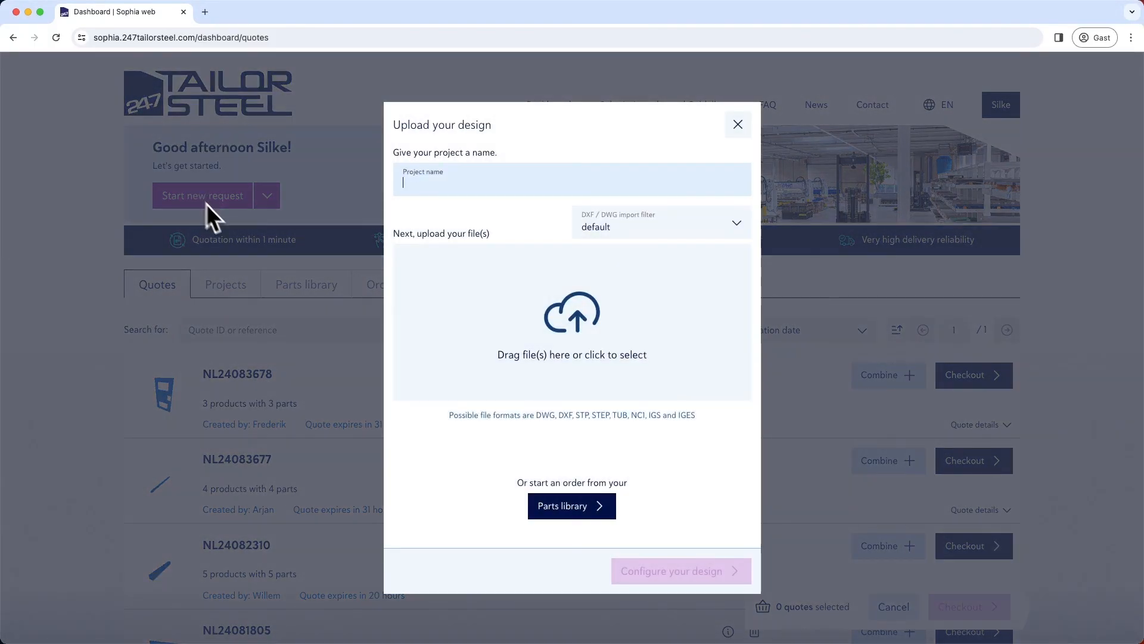
left_click(522, 308)
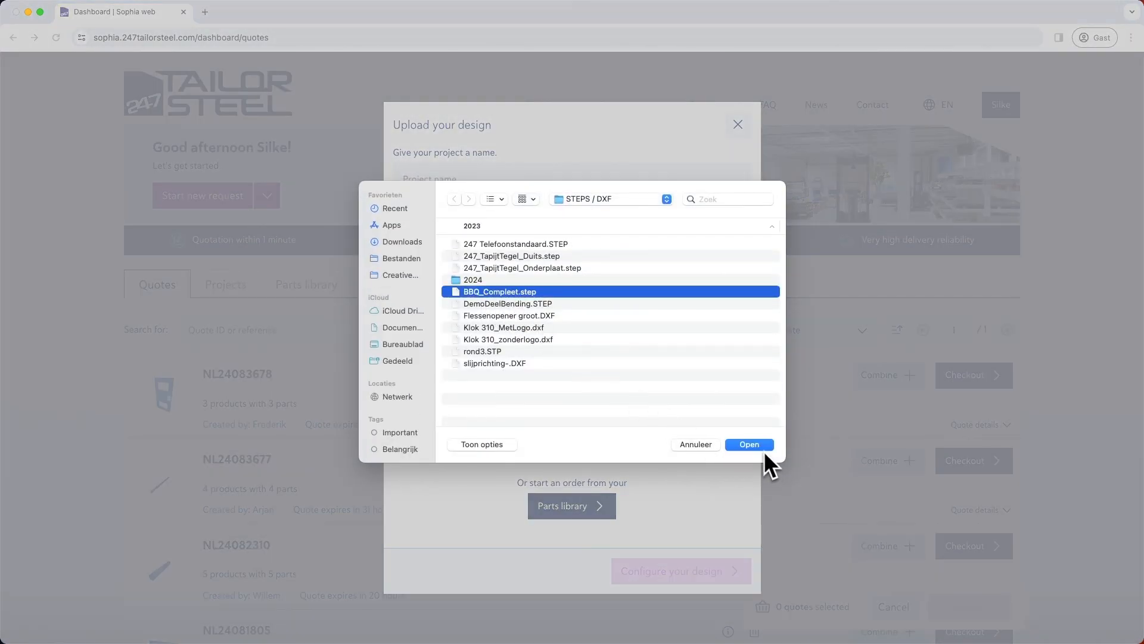
left_click(757, 449)
left_click(441, 170)
type("BBQ")
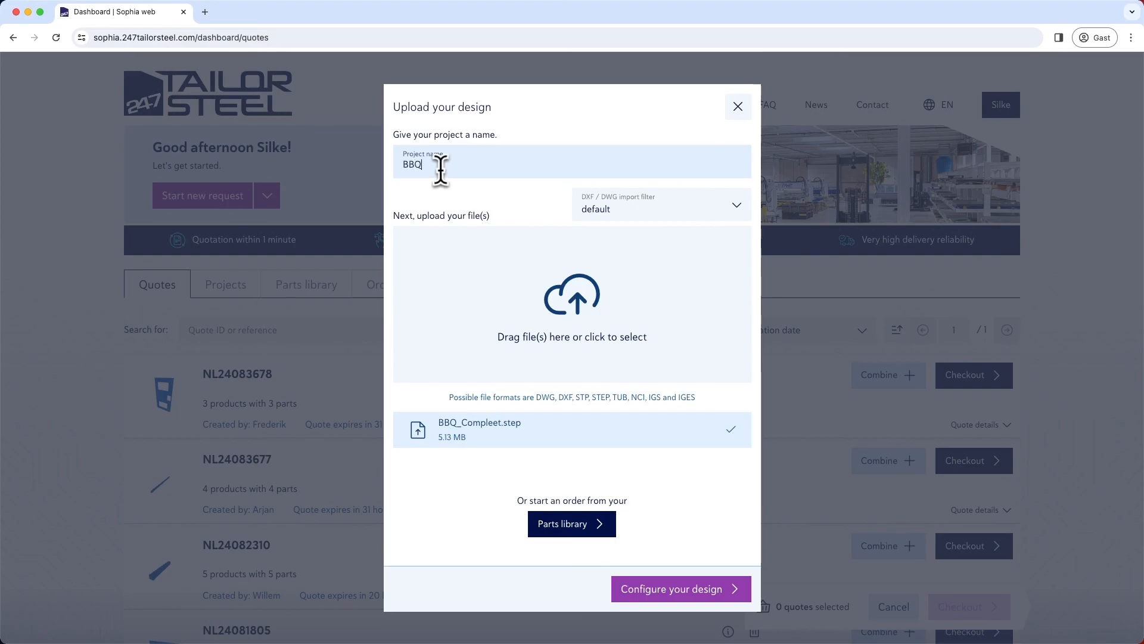
left_click(677, 598)
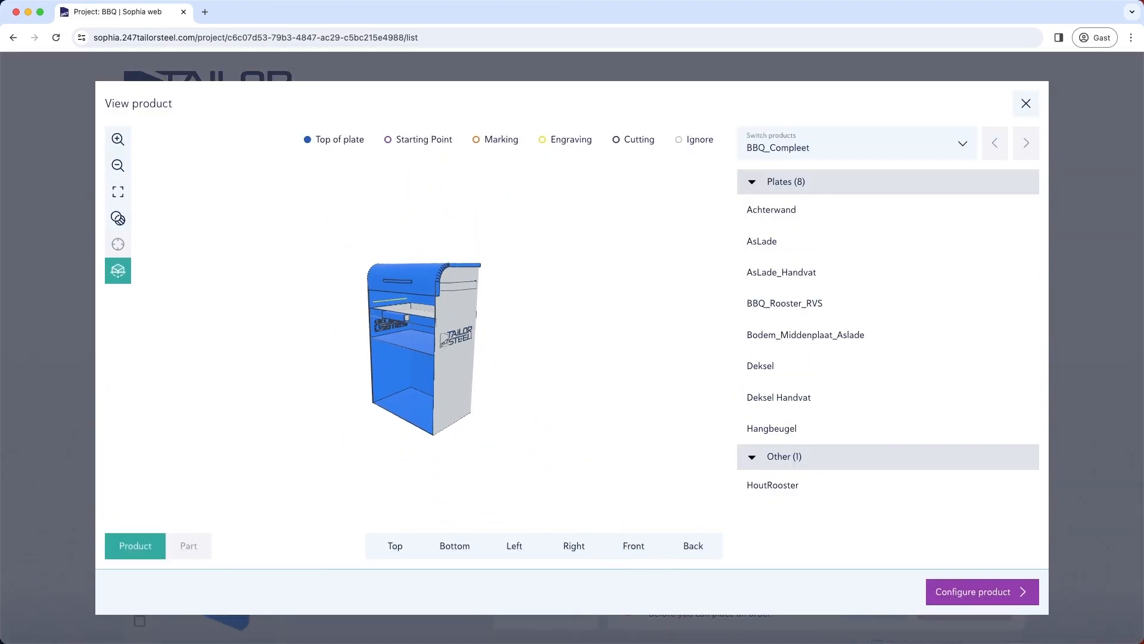
Continue to the BBQ_Compleet product configuration, open its bulk edit and select all parts.
left_click_drag(354, 388, 477, 386)
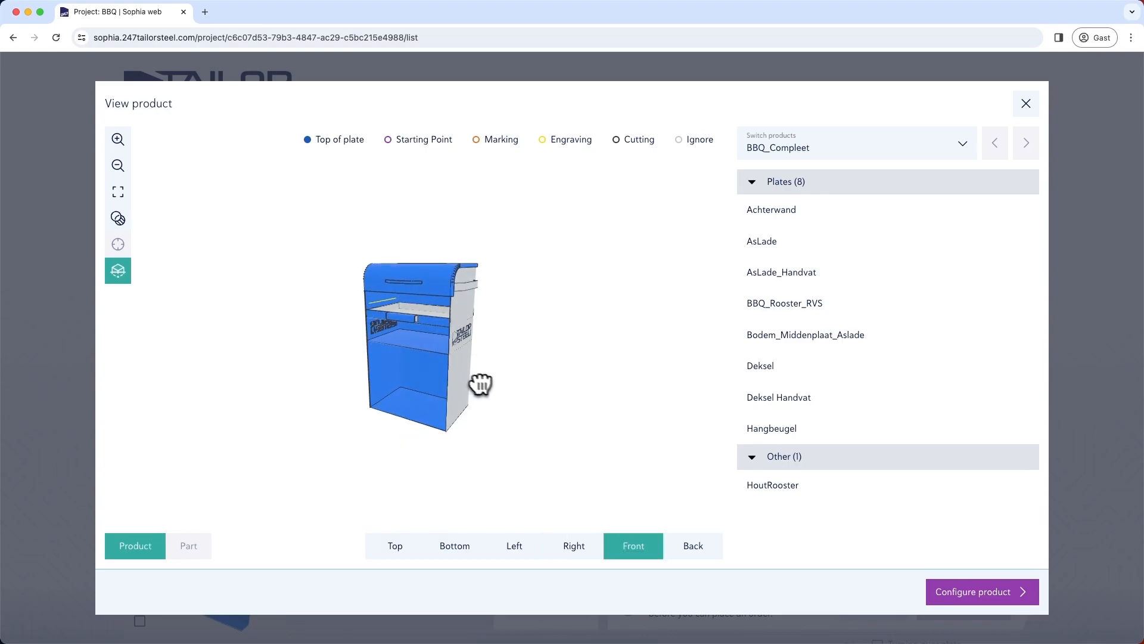
left_click(980, 596)
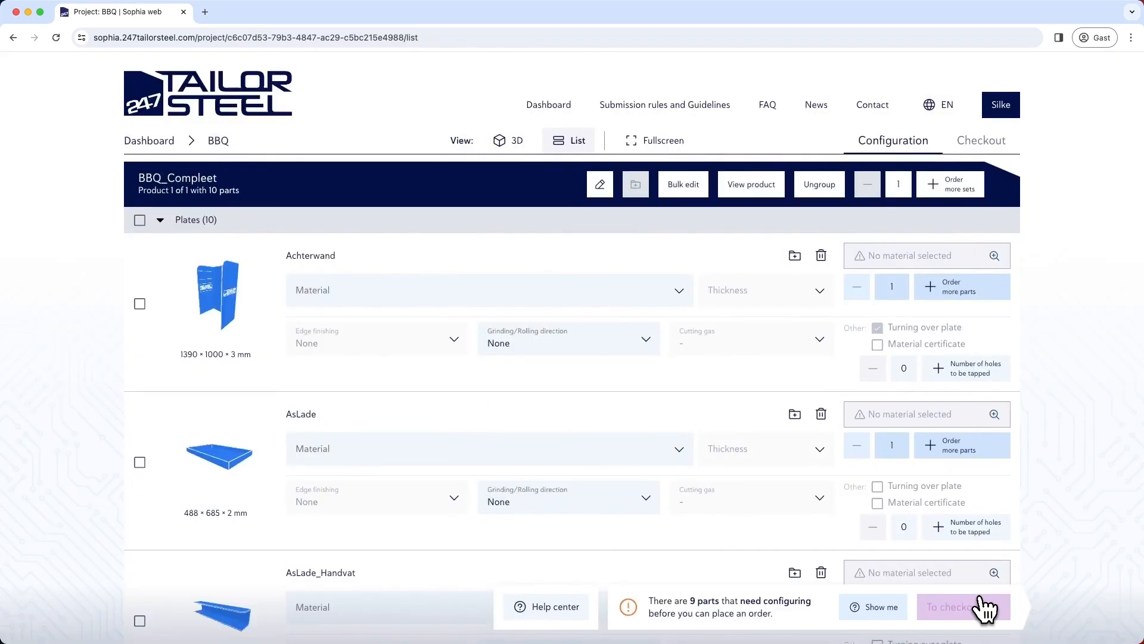
scroll(648, 408, "down", 10)
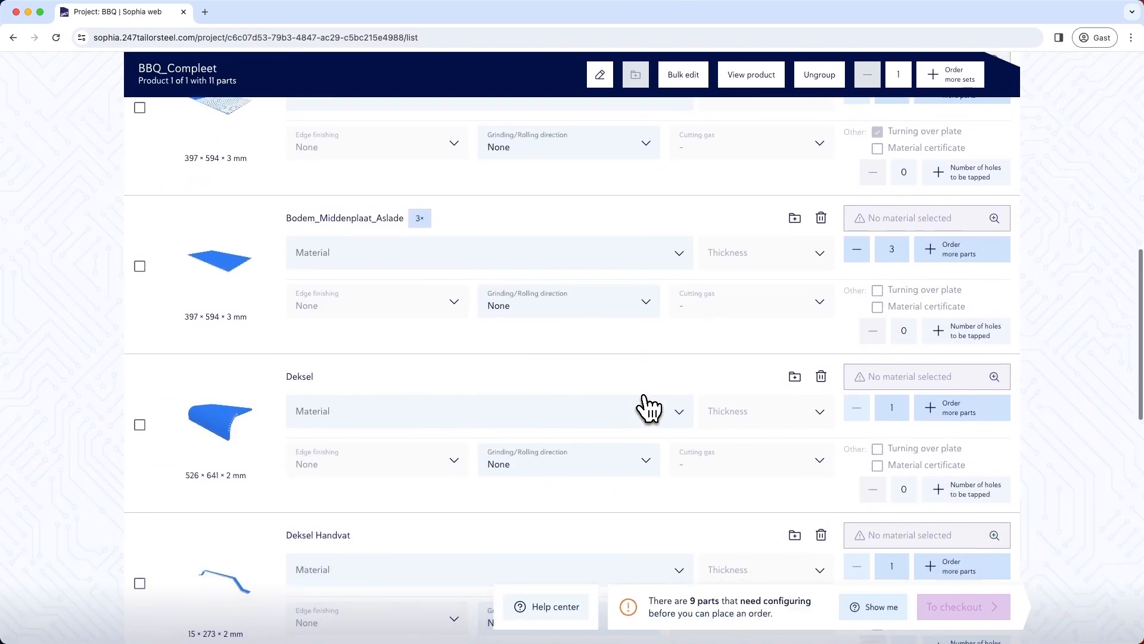
left_click(684, 76)
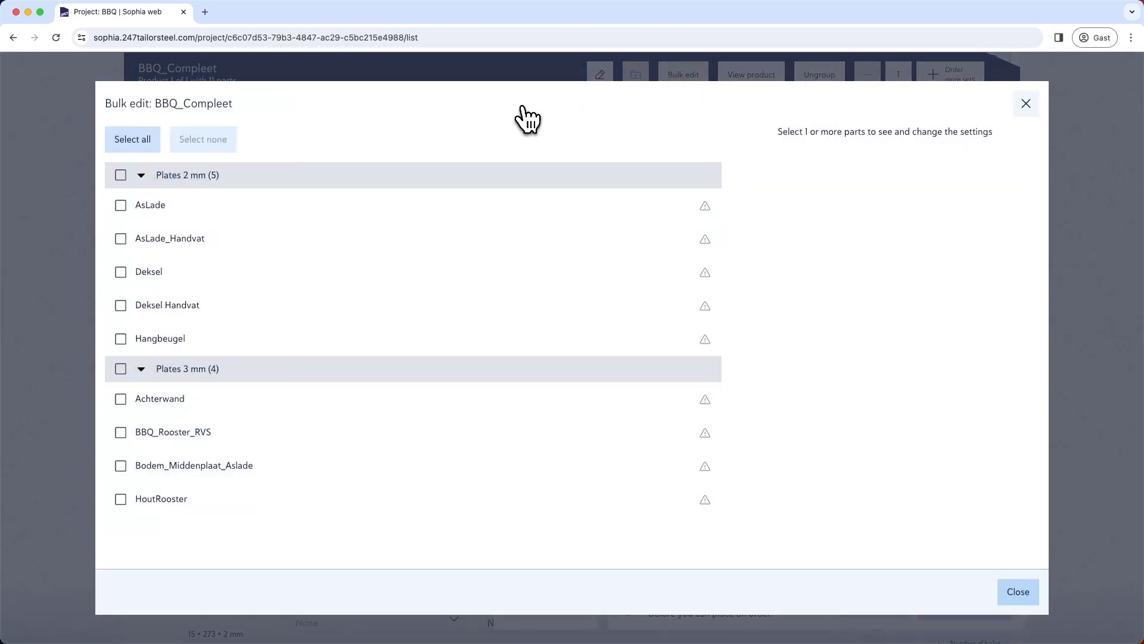
left_click(120, 206)
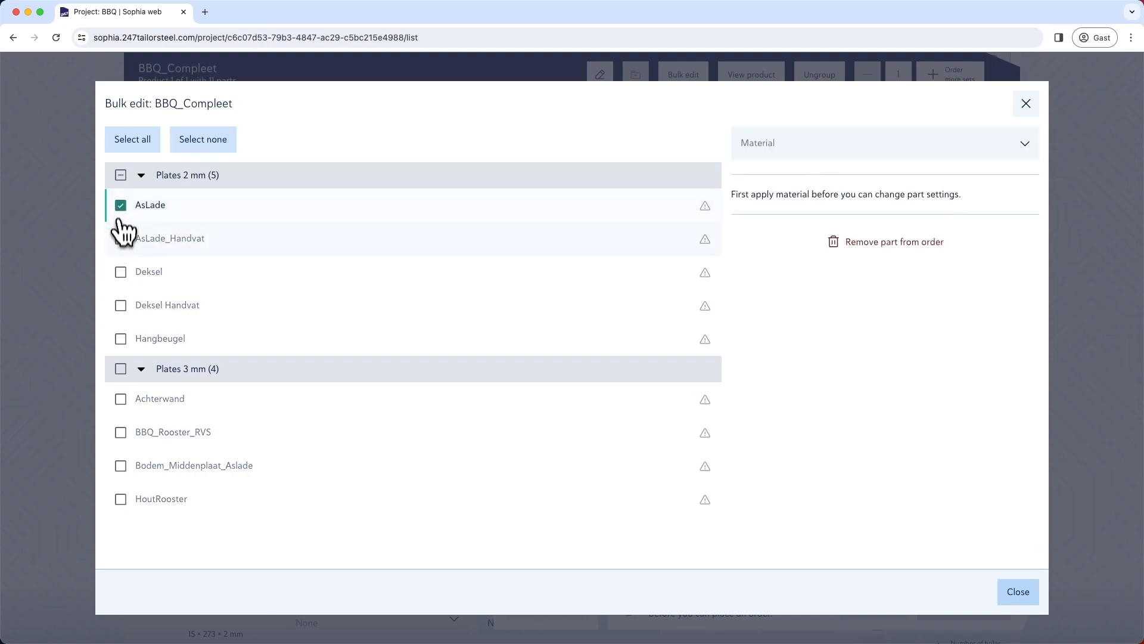
left_click(120, 239)
left_click(131, 139)
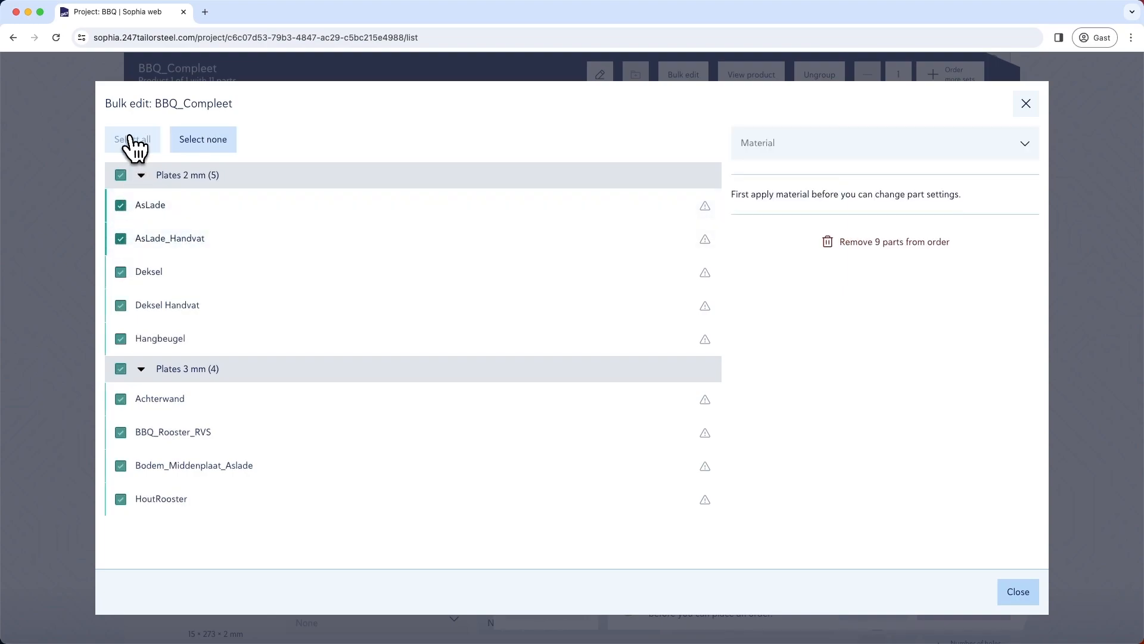
Apply the material AISI304L 2B to all selected parts in the bulk edit and close it.
left_click(822, 152)
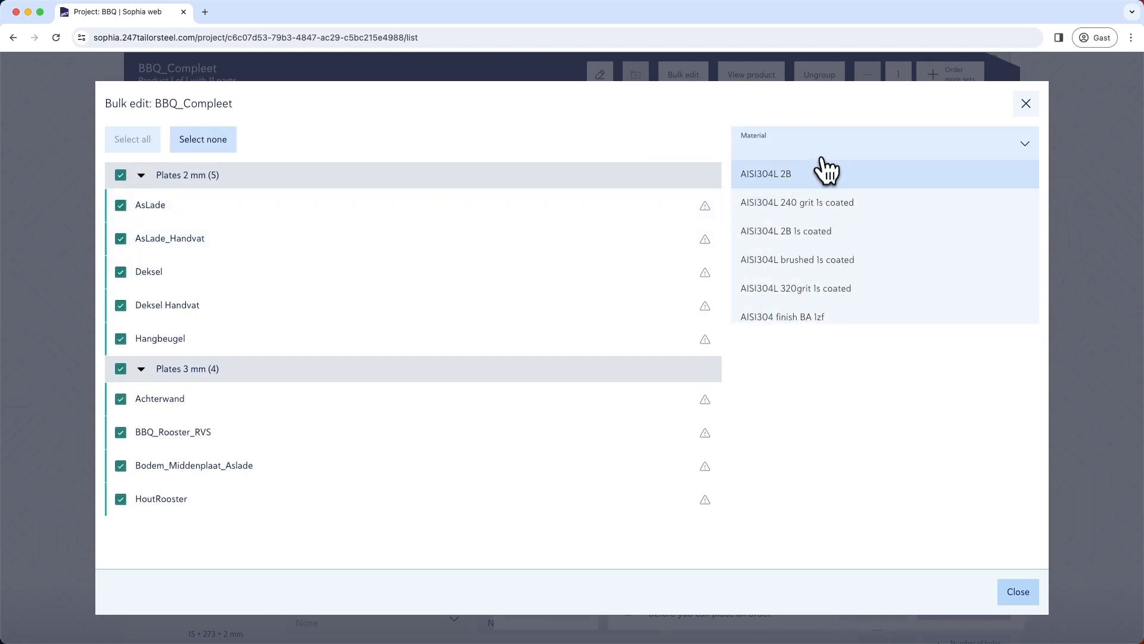
left_click(818, 178)
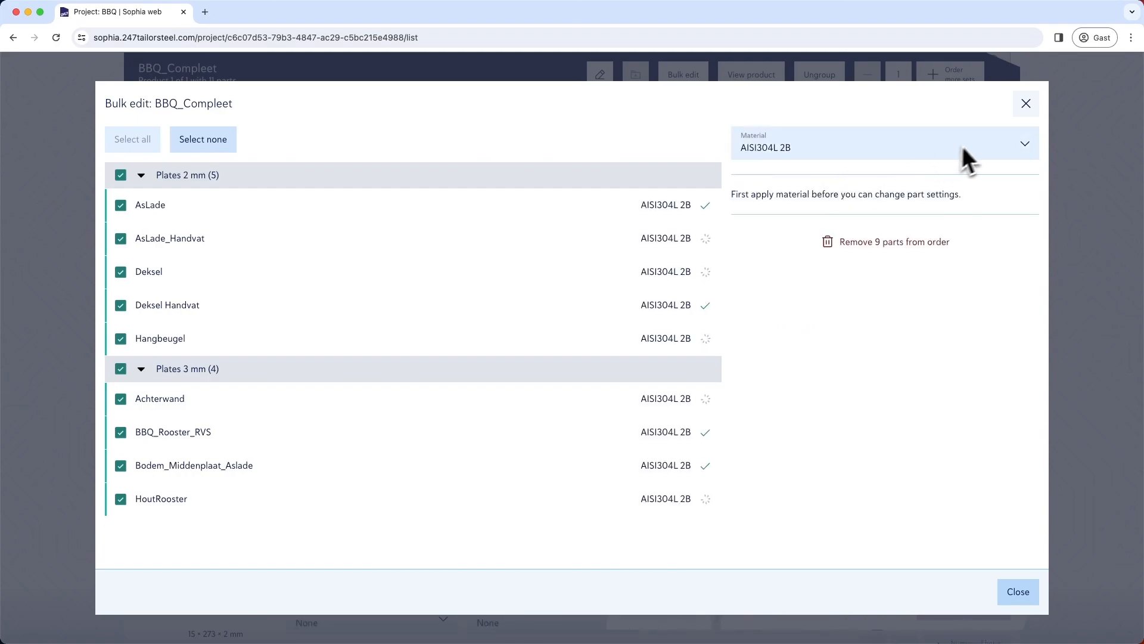
left_click(1025, 105)
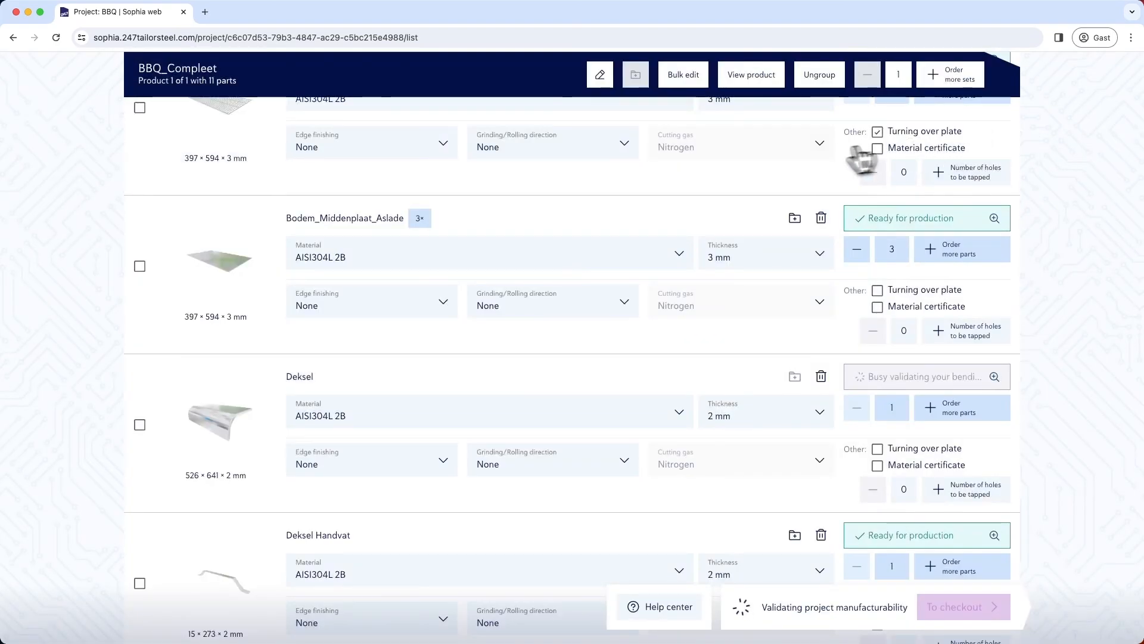
Review the BBQ_Compleet part list and look at the material options of the Achterwand part.
scroll(718, 173, "down", 5)
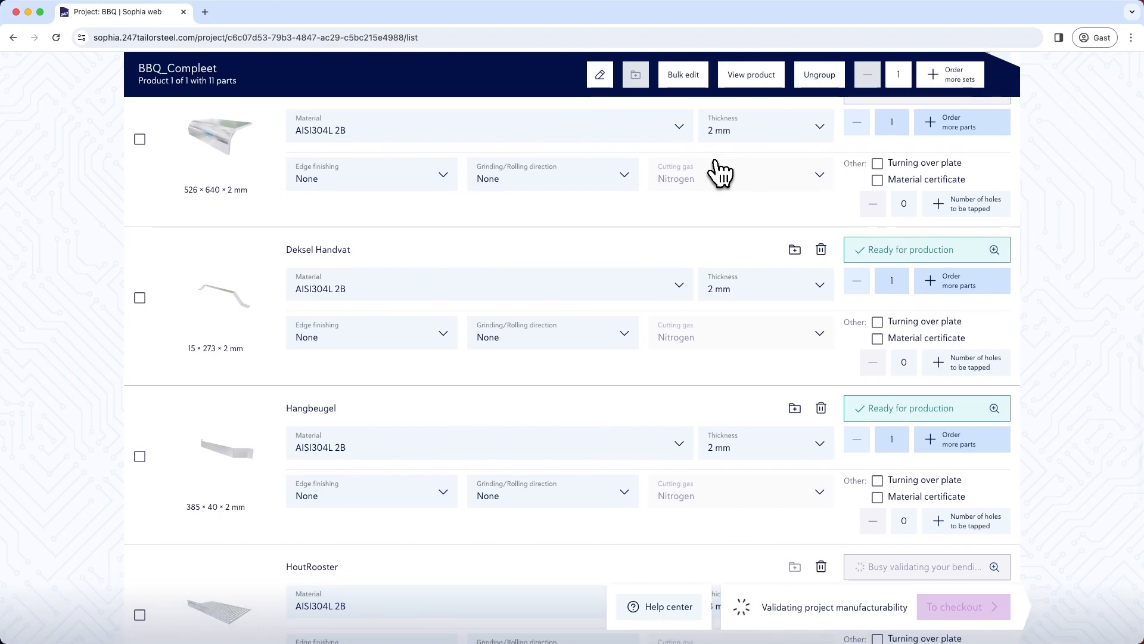
scroll(720, 172, "down", 5)
scroll(720, 173, "up", 15)
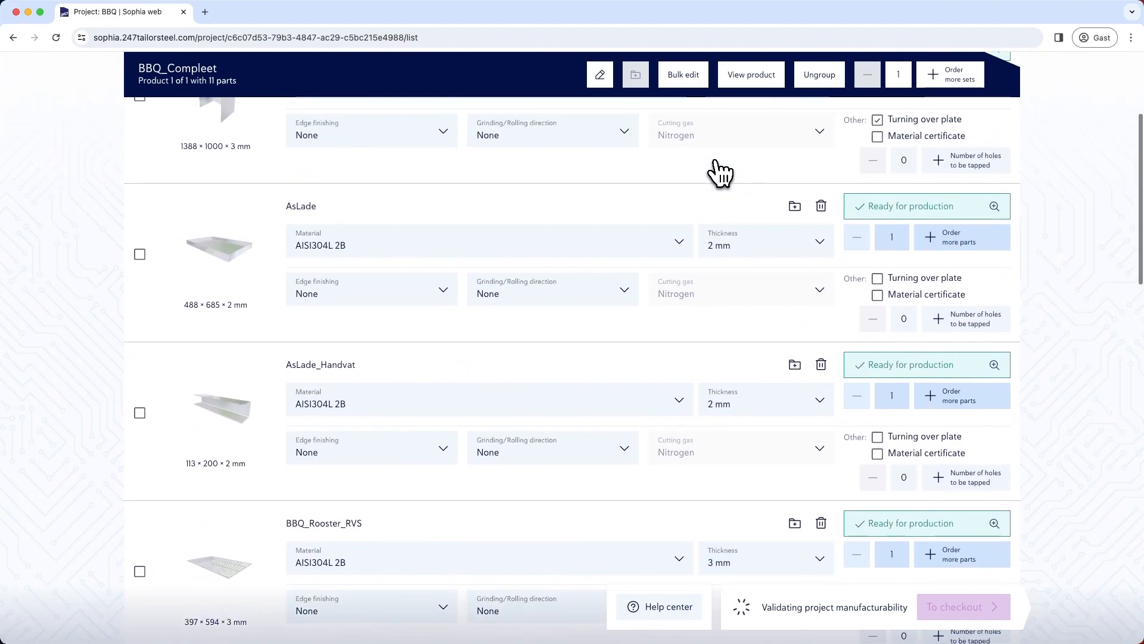
scroll(720, 173, "up", 4)
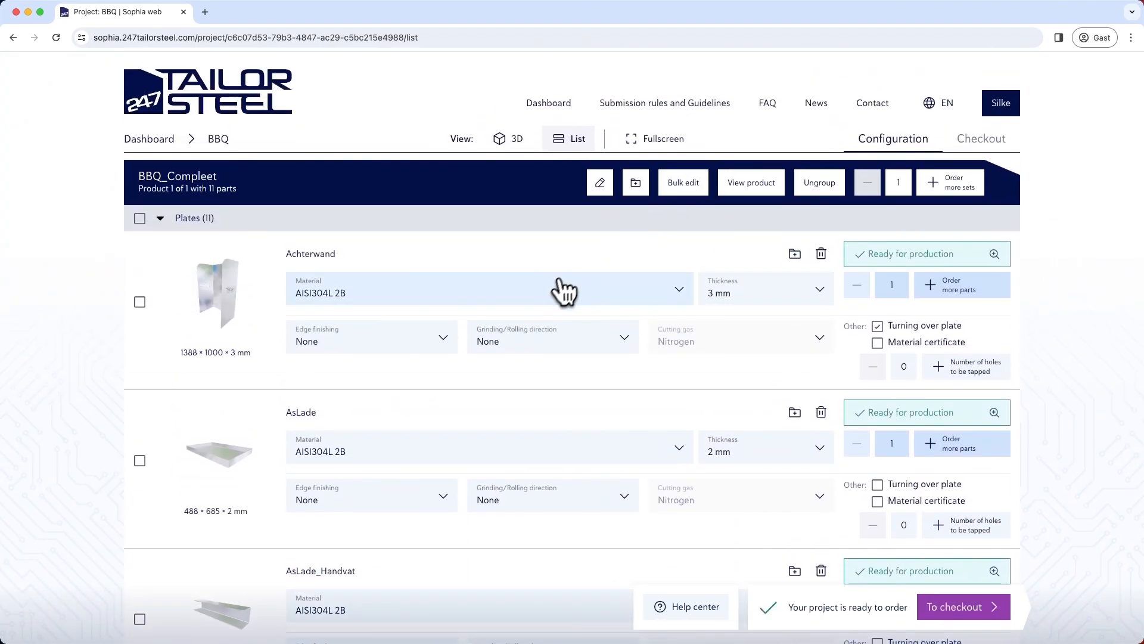
left_click(563, 290)
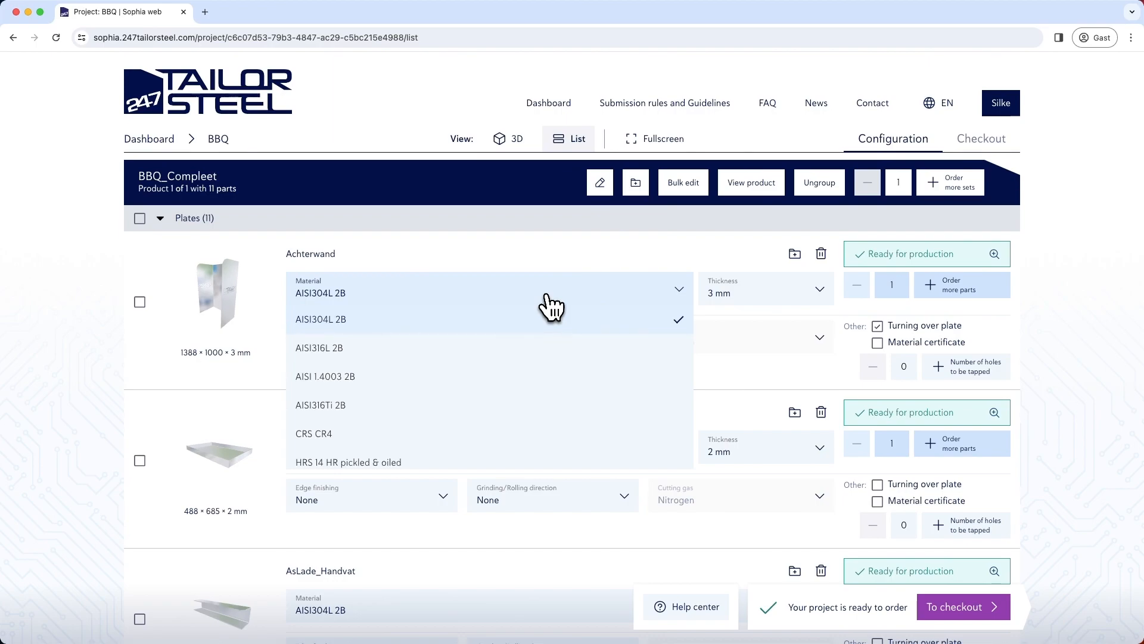
left_click(557, 276)
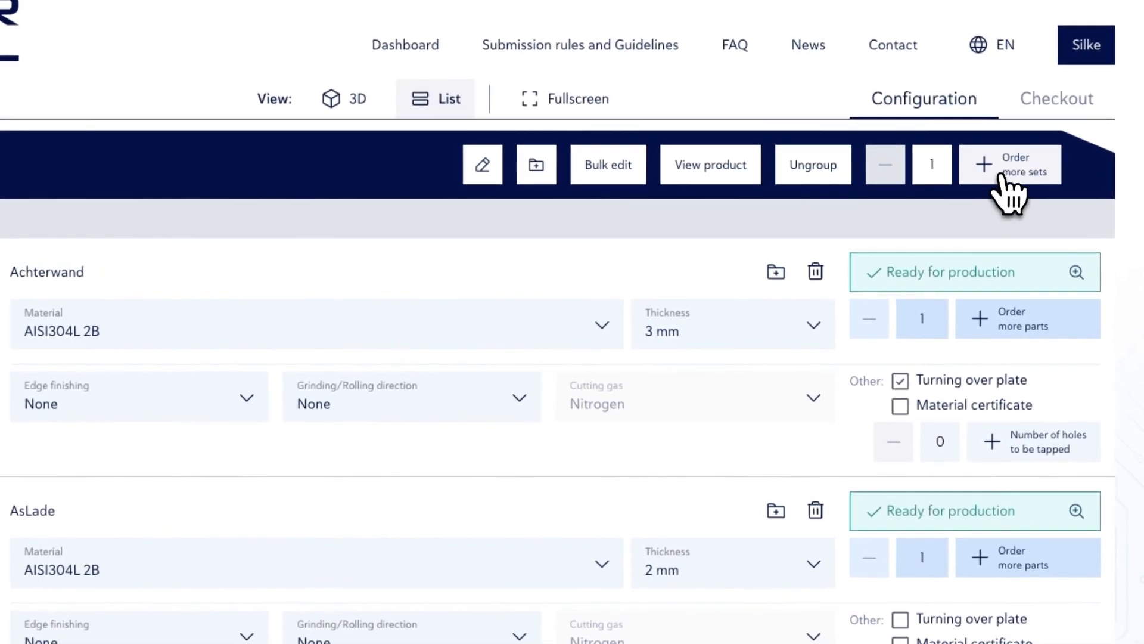
Set the number of BBQ_Compleet sets to 4.
left_click(947, 186)
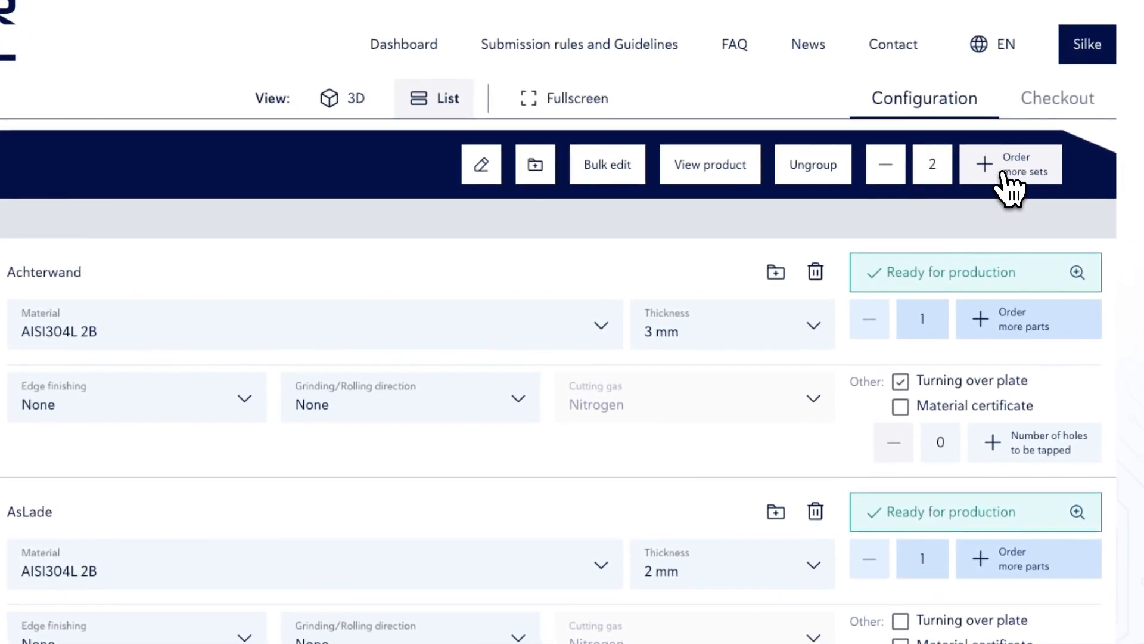
left_click(889, 173)
double_click(933, 164)
type("4")
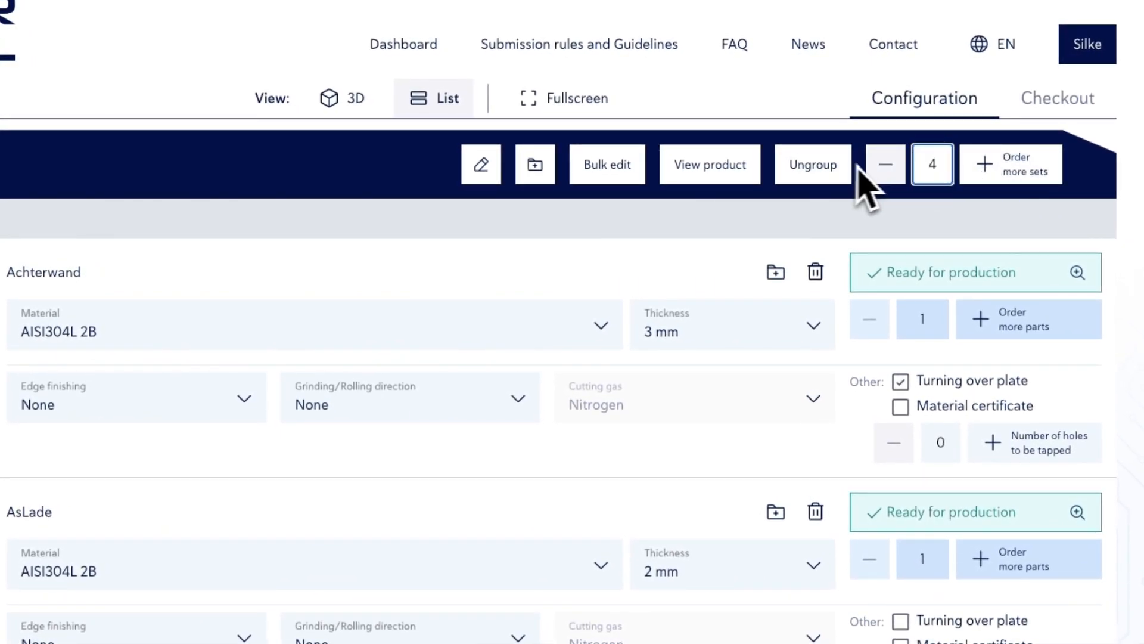
left_click(1137, 180)
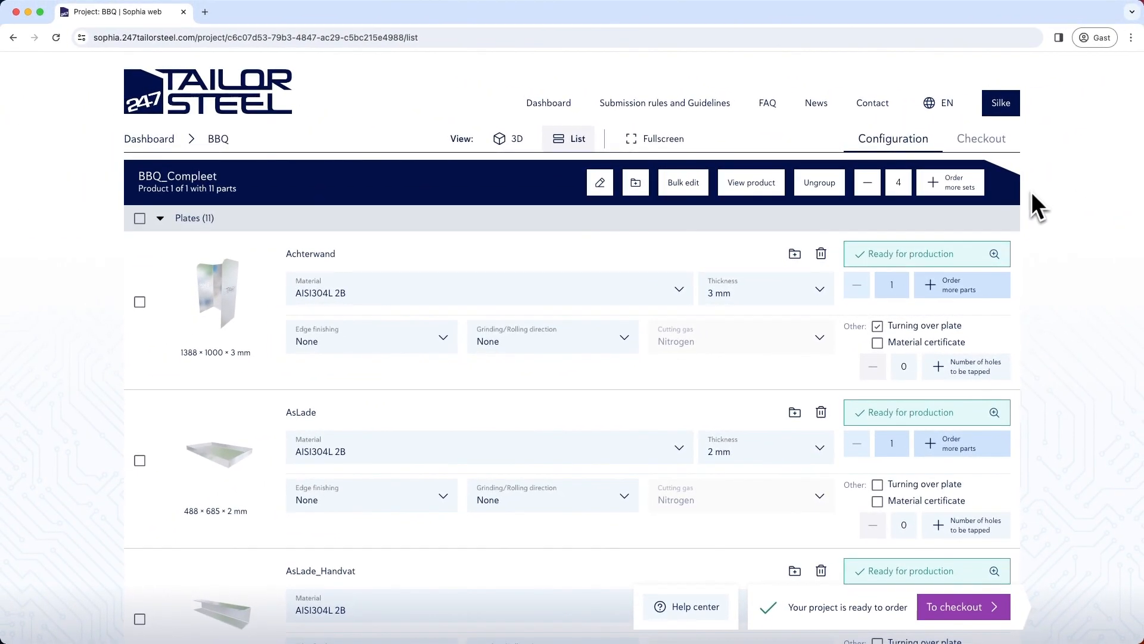
Inspect the Deksel part's 3D model from several sides in the part view and return to the list.
scroll(706, 240, "down", 20)
scroll(706, 240, "down", 5)
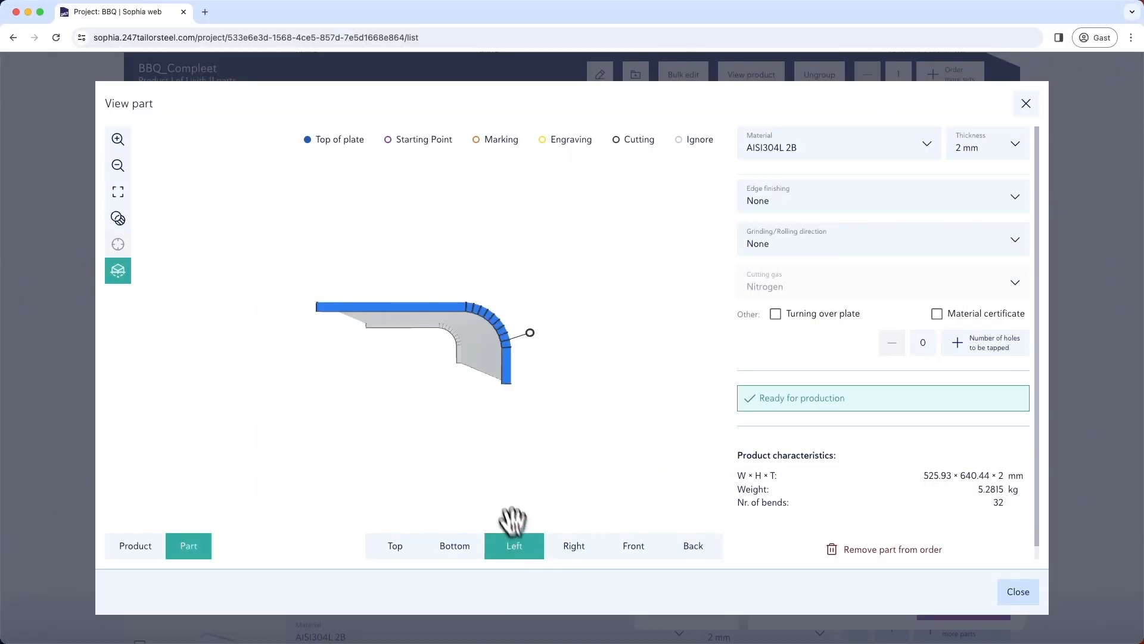
left_click_drag(510, 523, 352, 449)
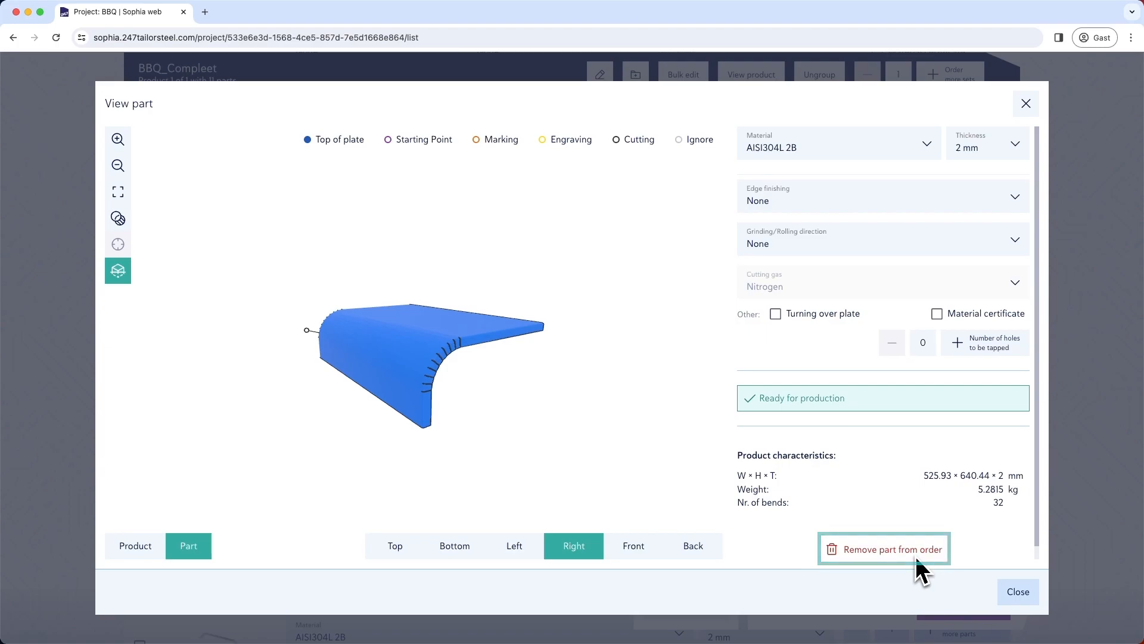
left_click(916, 551)
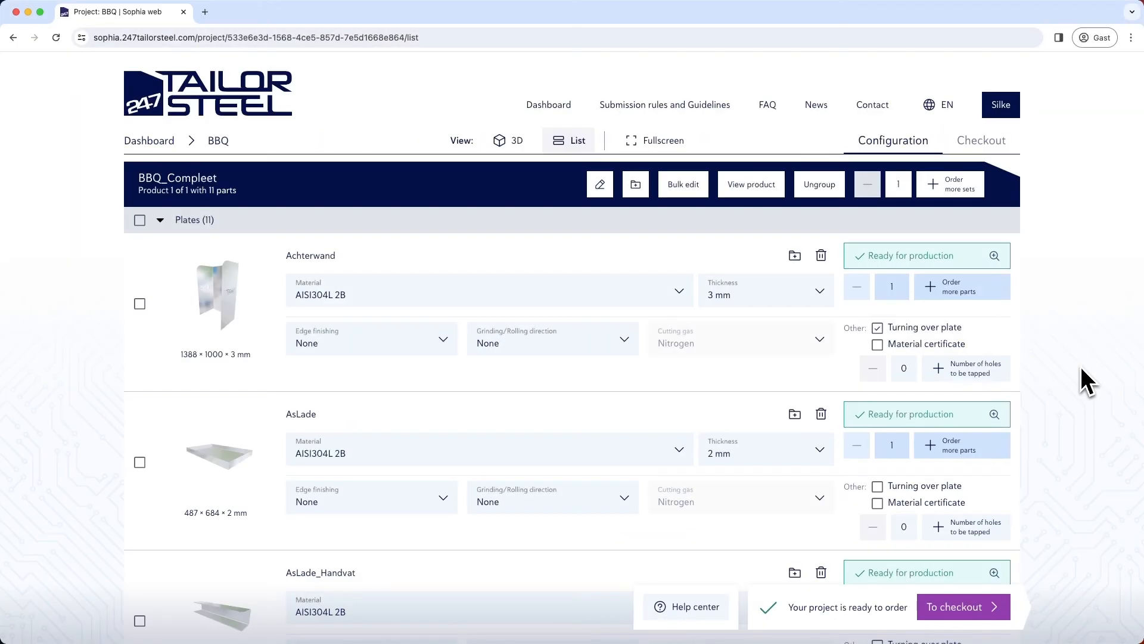
Take the BBQ project to checkout and save the reference "BBQ" for the quote.
left_click(990, 607)
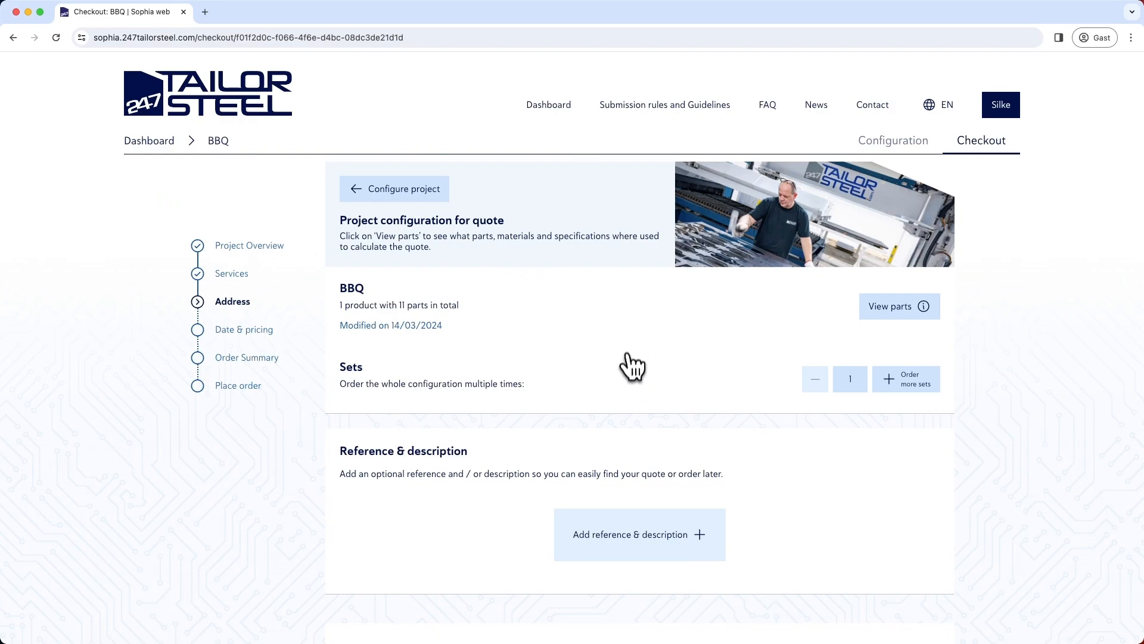
left_click(624, 542)
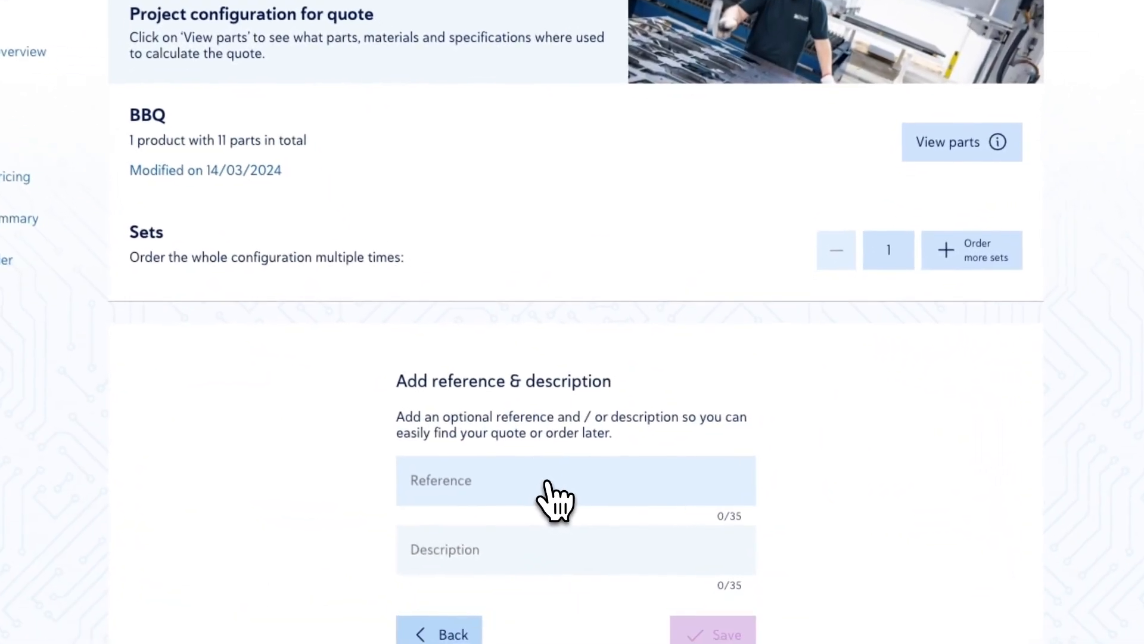
left_click(547, 483)
type("BBQ")
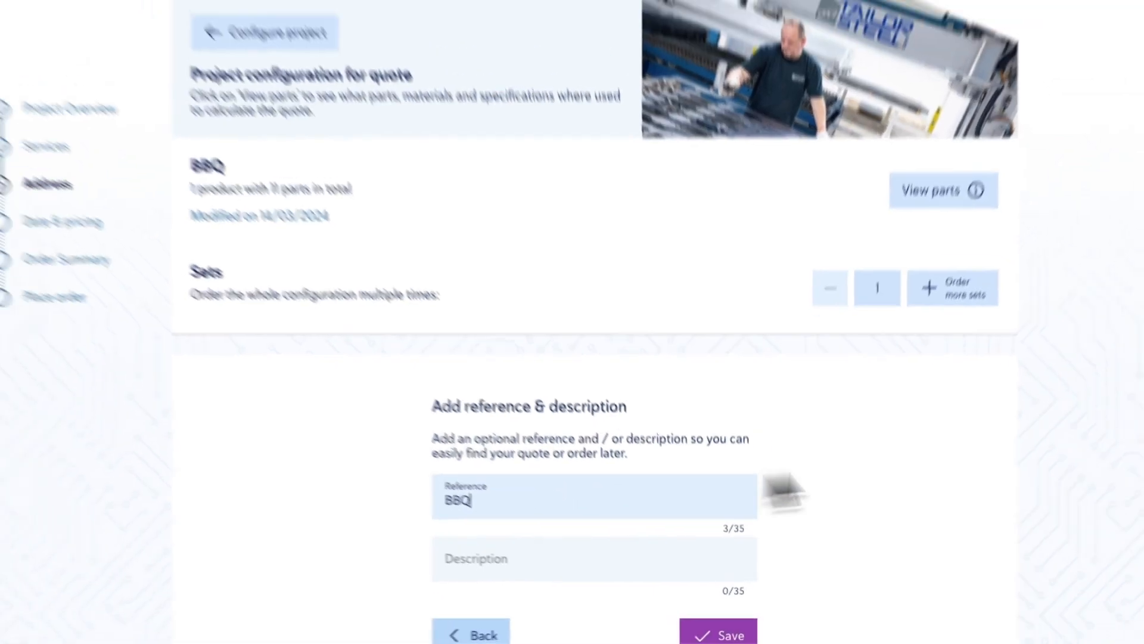
left_click(733, 633)
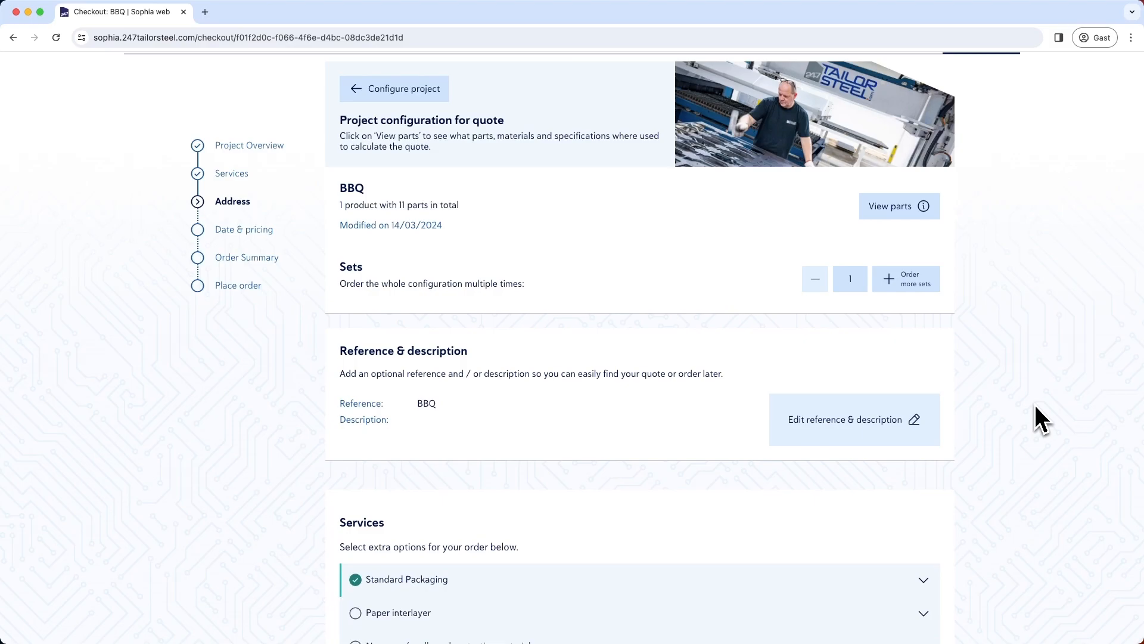
Keep Standard Packaging, look at the new delivery address form, choose to pick up the order and continue to date and pricing.
scroll(1037, 417, "down", 5)
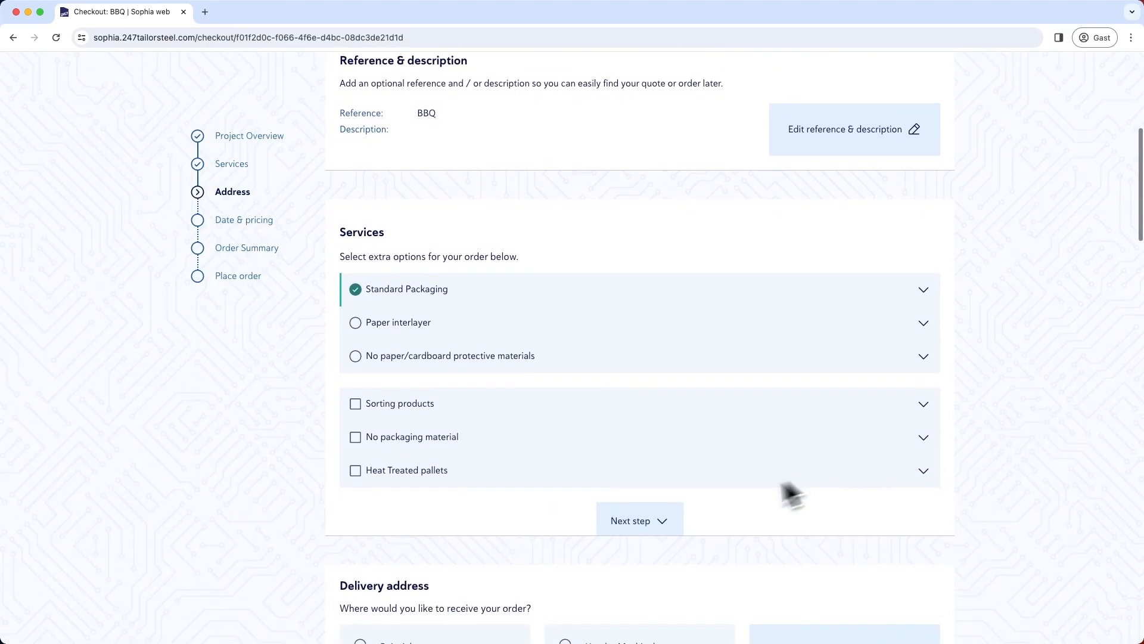
left_click(636, 527)
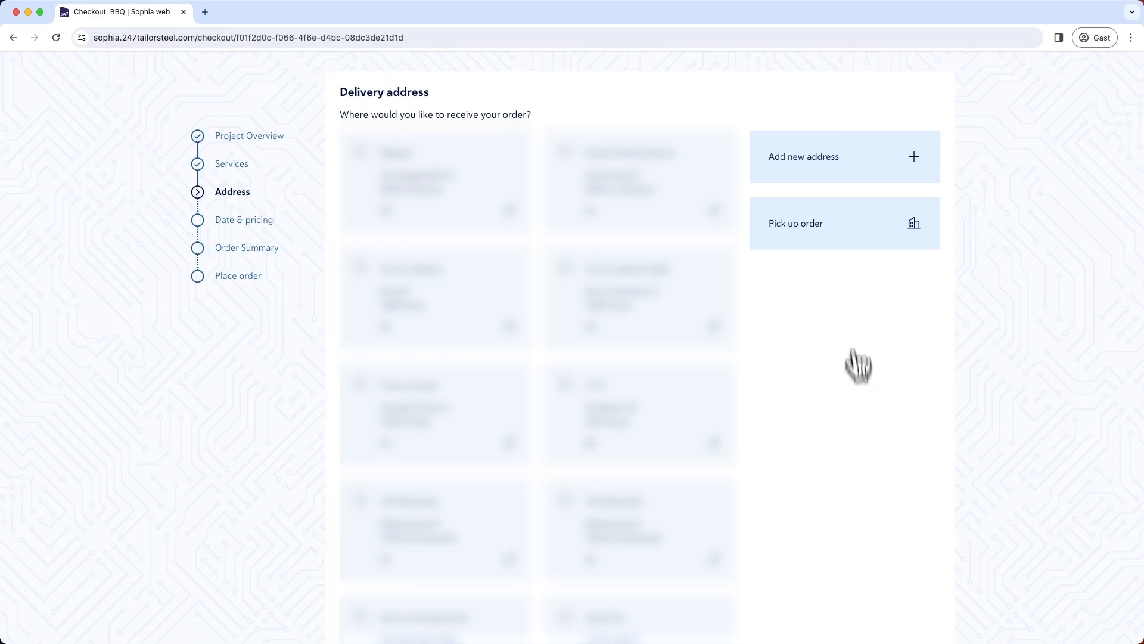
left_click(834, 175)
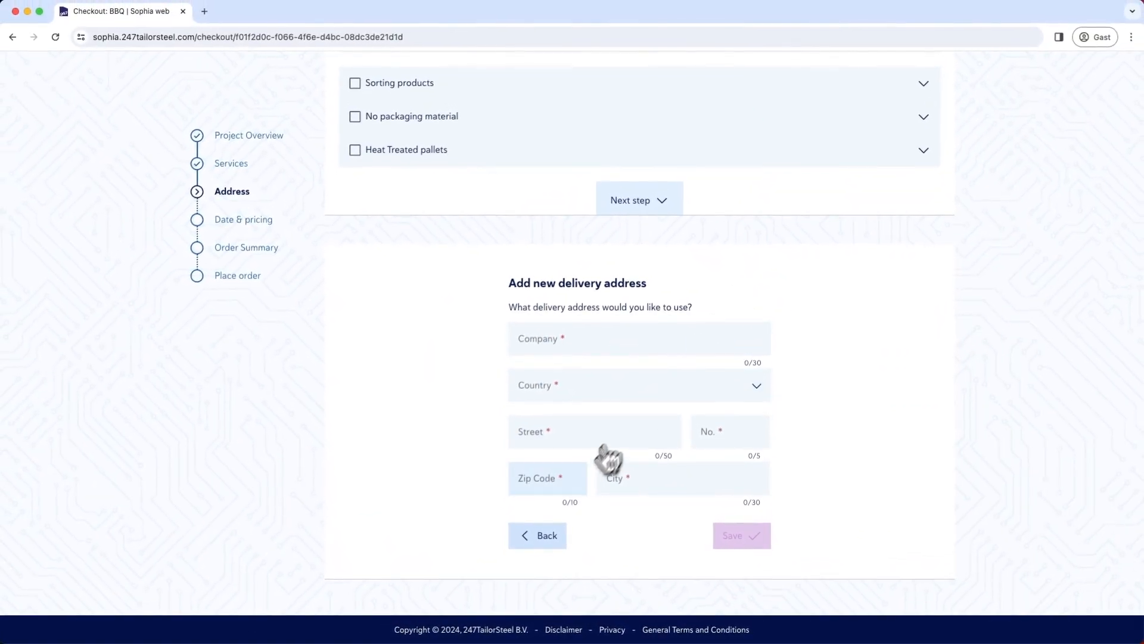
left_click(557, 533)
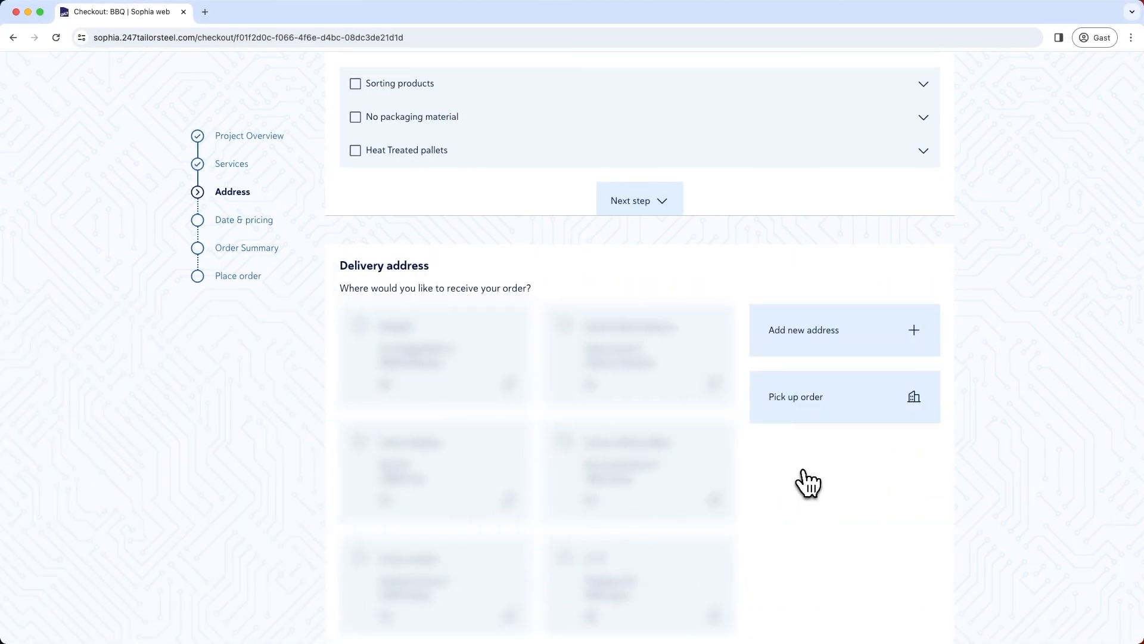
left_click(803, 398)
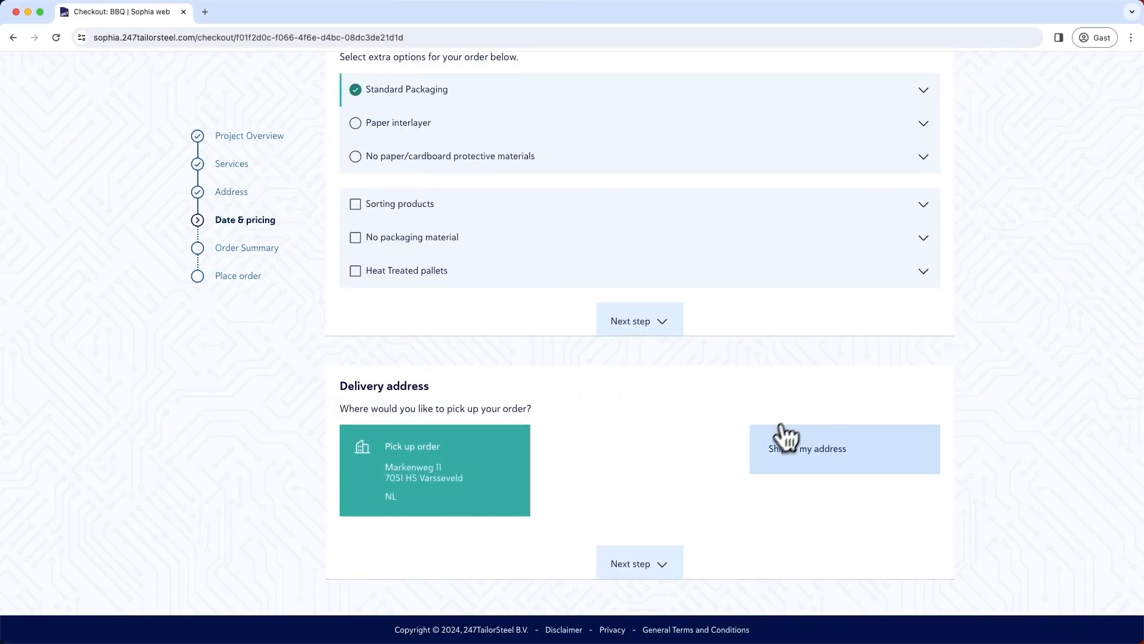
left_click(648, 570)
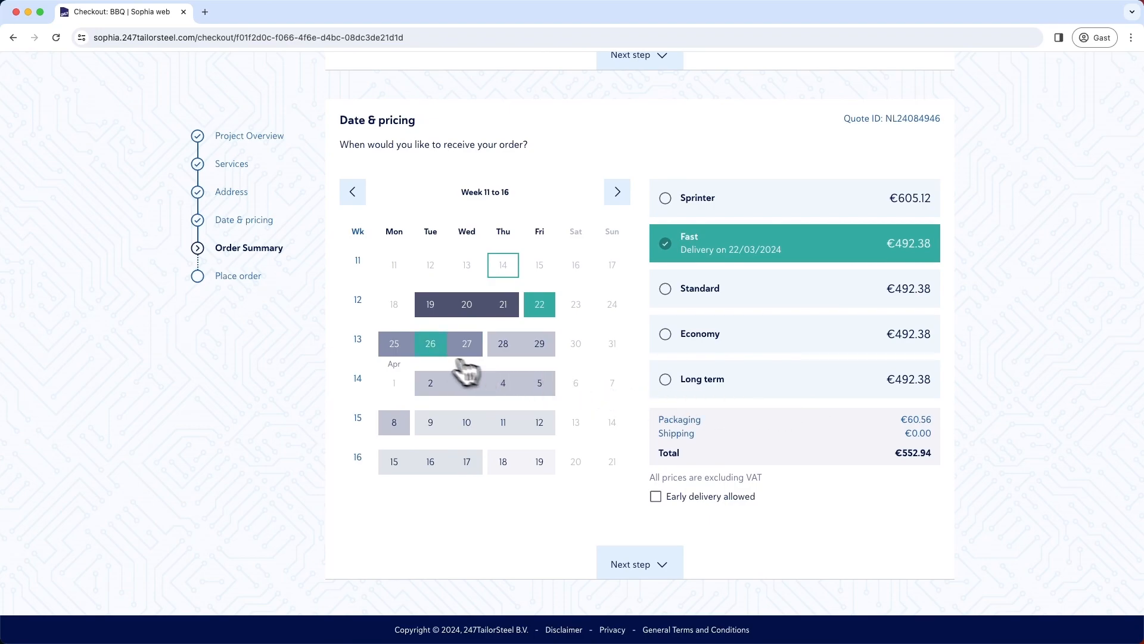
Choose Sprinter delivery on 19/03/2024 and agree to the general conditions and submission guidelines in the order summary.
left_click(503, 348)
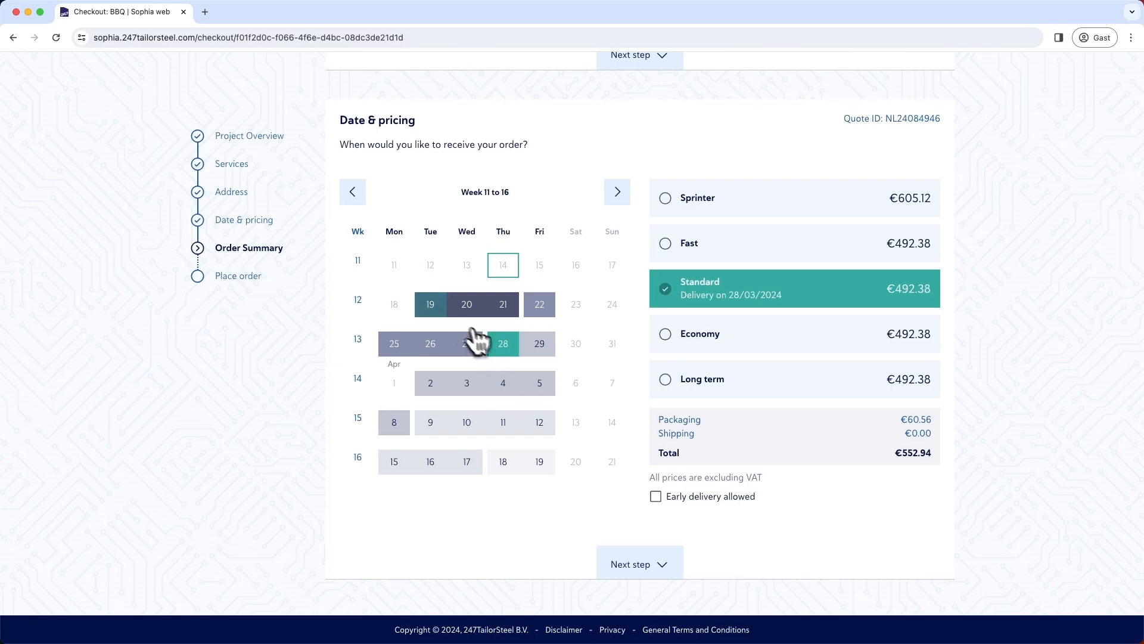
left_click(431, 306)
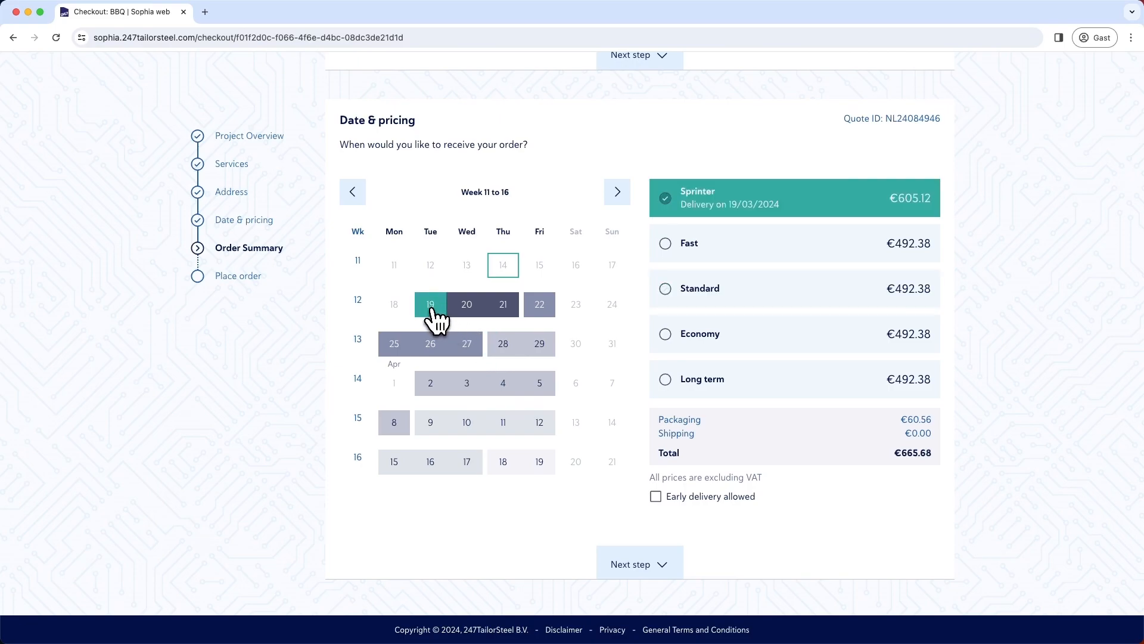
left_click(649, 569)
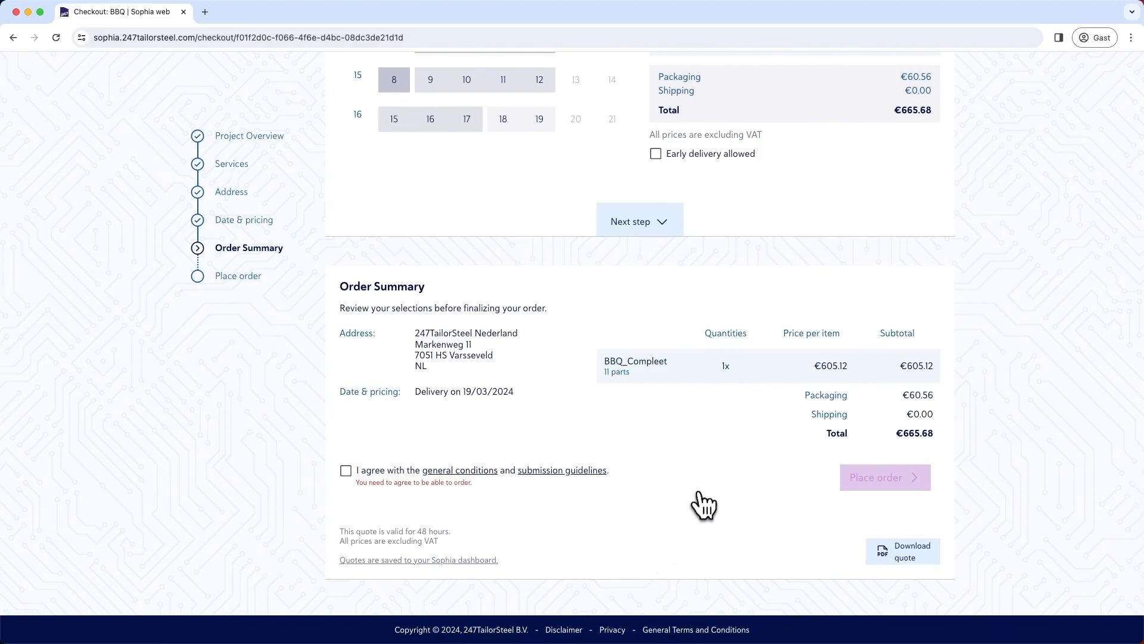
left_click(347, 471)
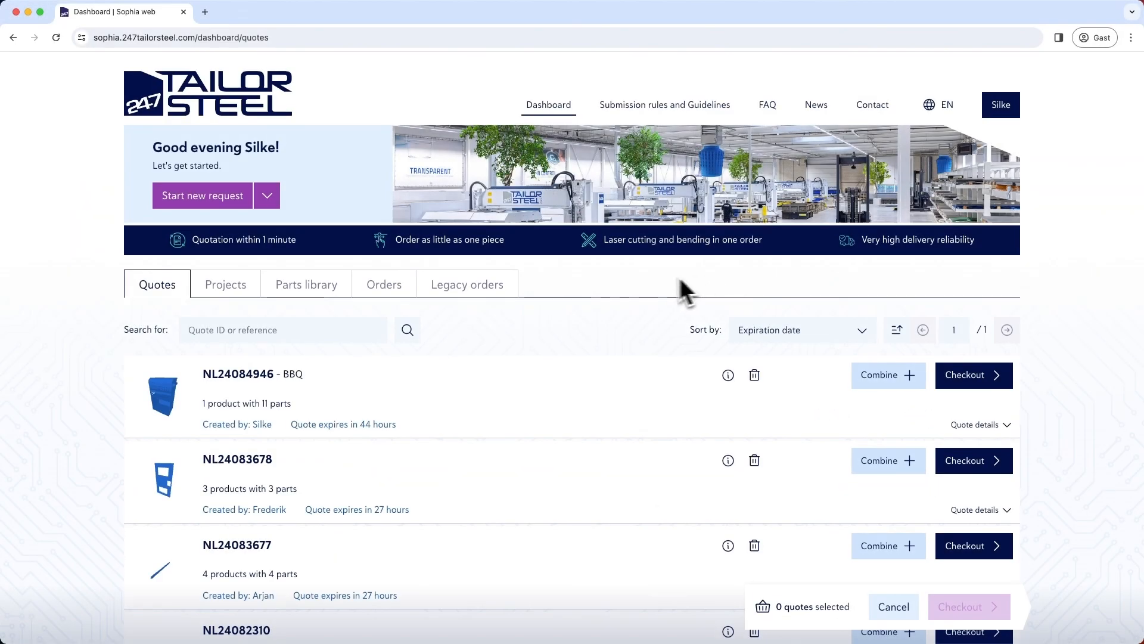
View the orders on the dashboard and read the submission rules and guidelines for STEP and DXF/DWG files.
left_click(391, 286)
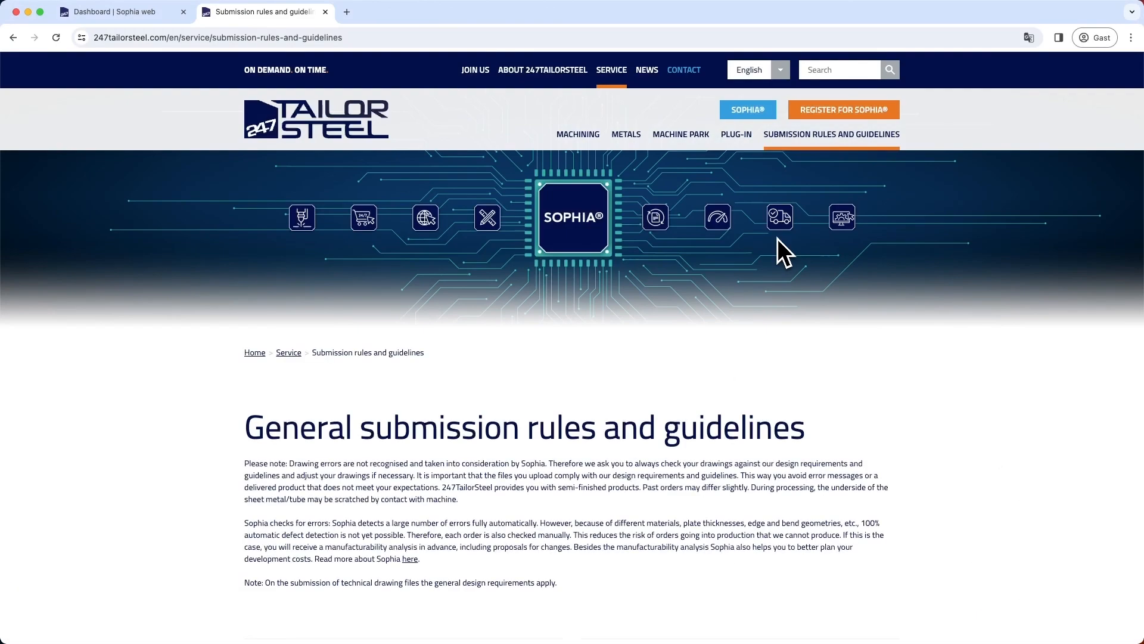
scroll(777, 238, "down", 7)
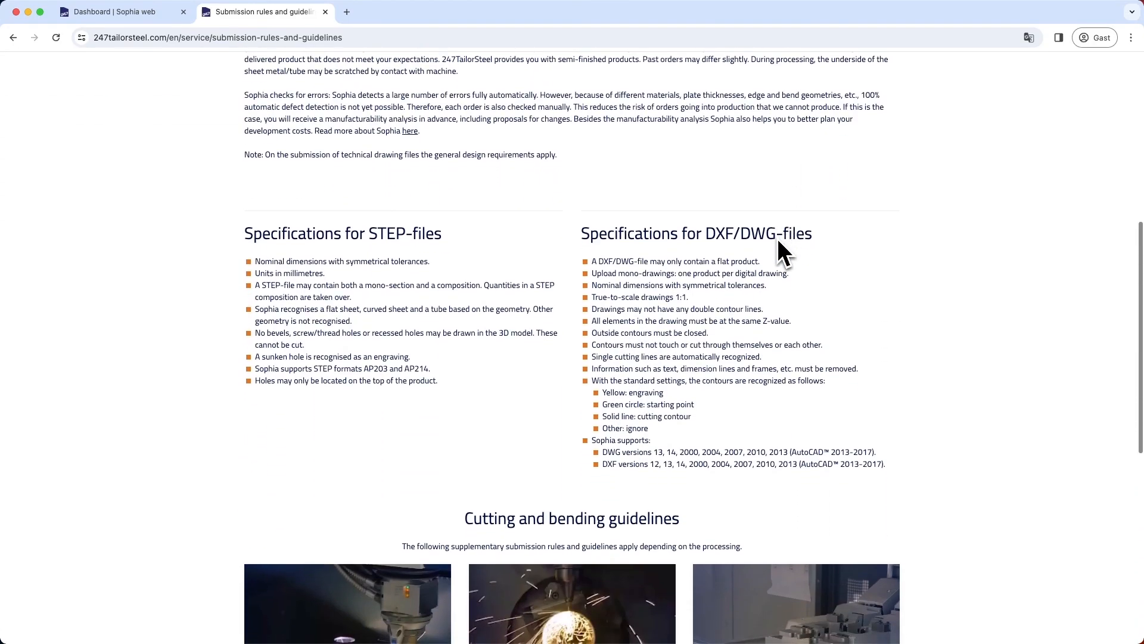
scroll(777, 238, "down", 6)
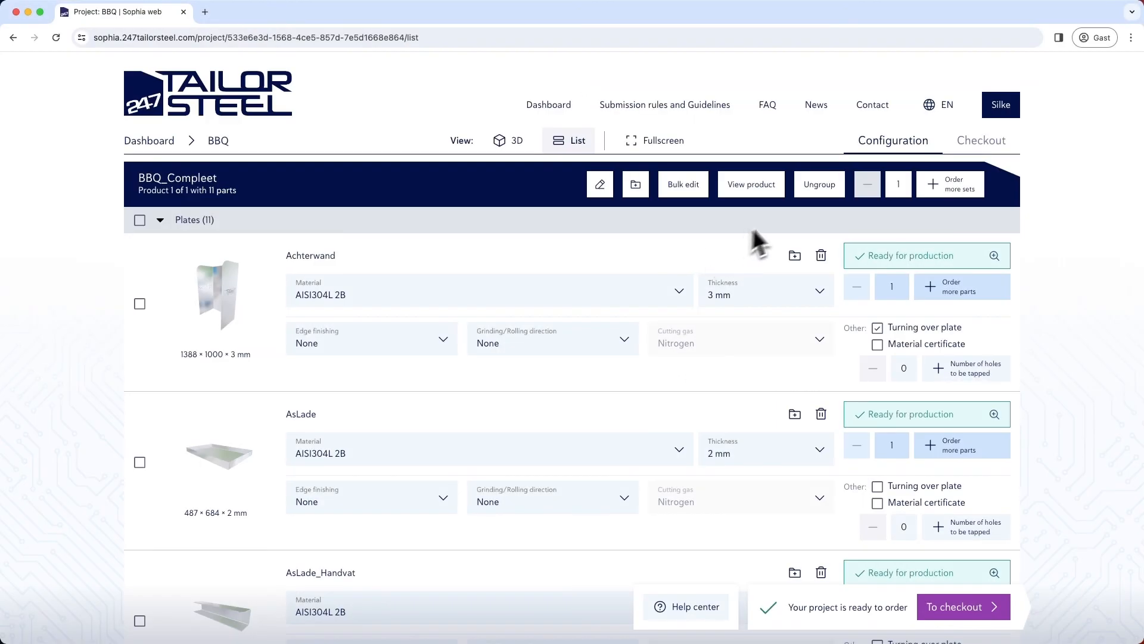
Check the account options and view the head offices' details on the 247TailorSteel contact page.
left_click(999, 107)
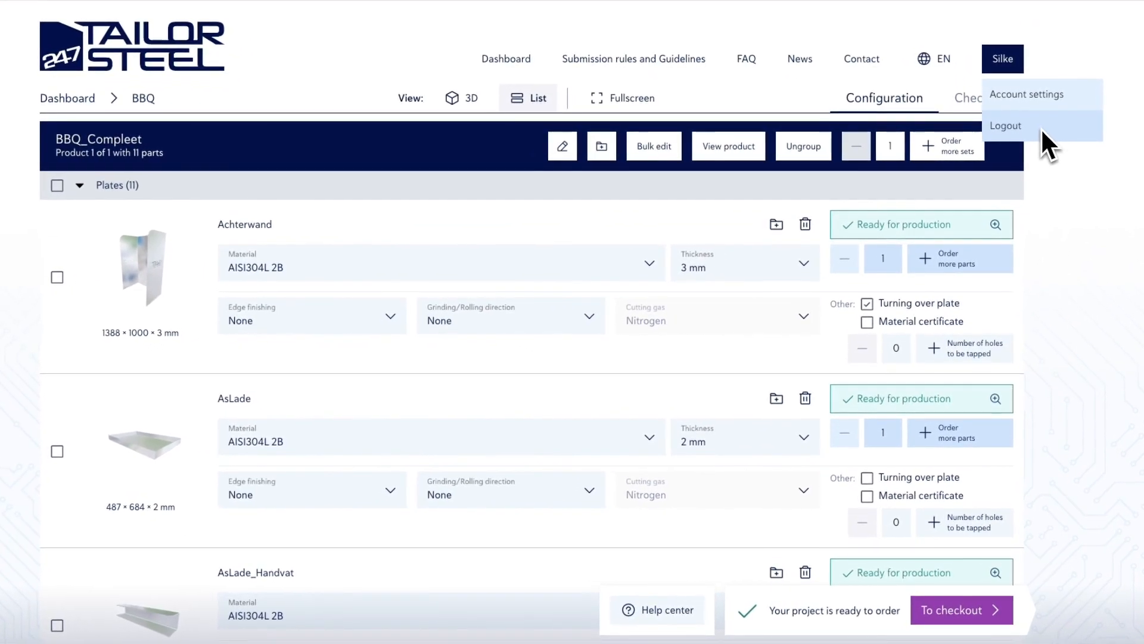
left_click(812, 108)
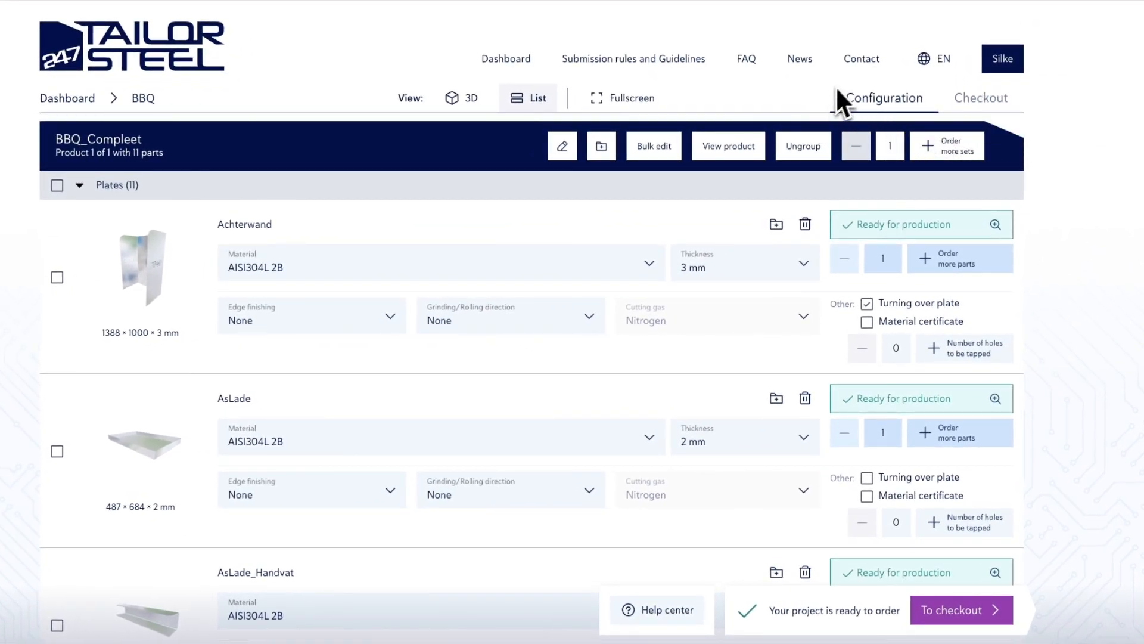
left_click(861, 58)
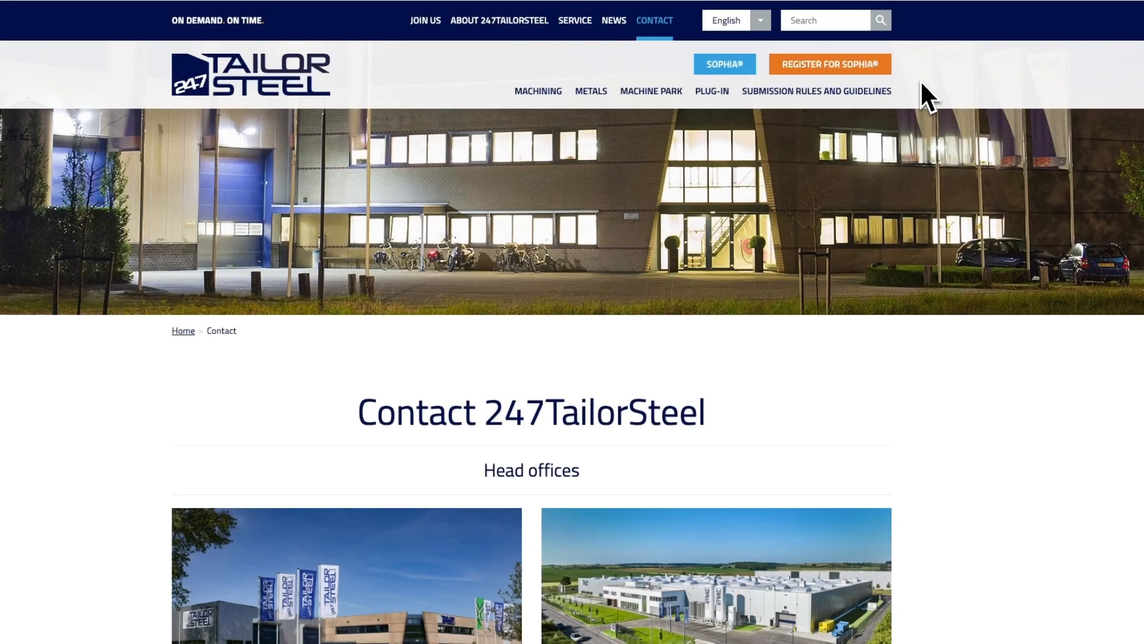
scroll(838, 197, "down", 5)
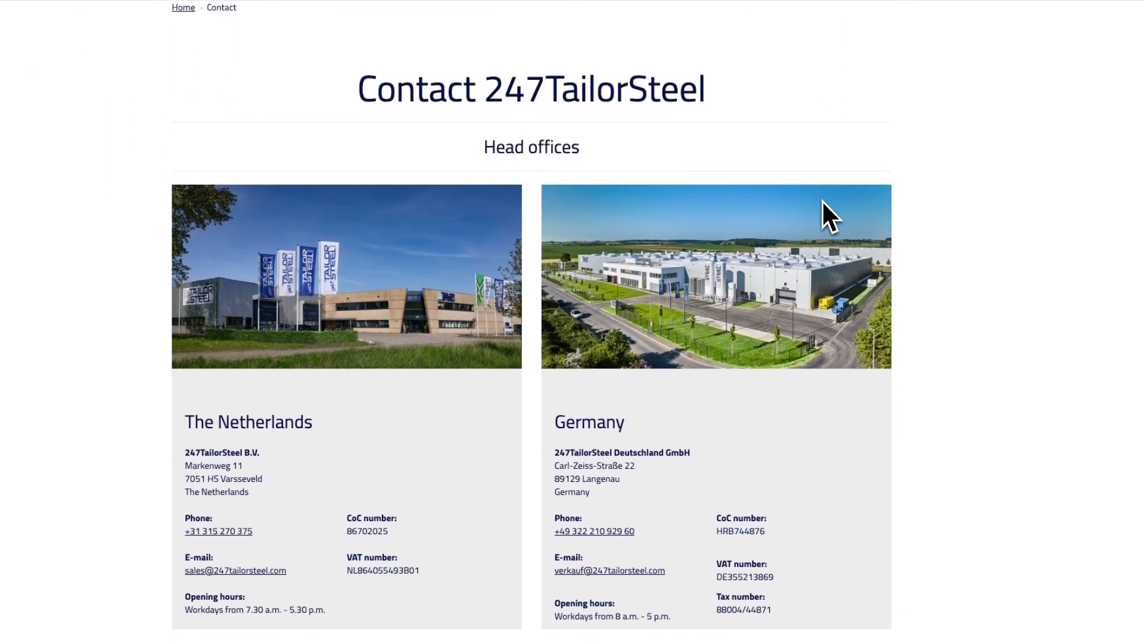